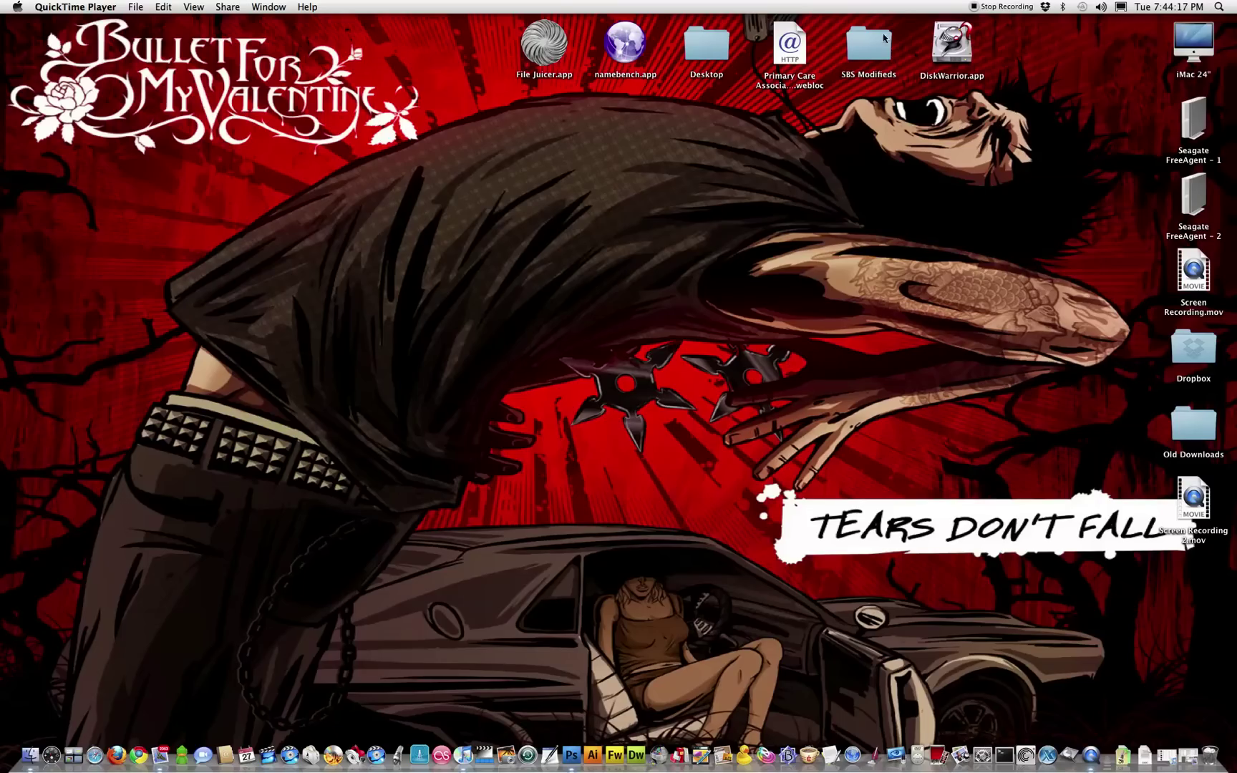
Step: Open Pierce Template(Finial Update).psd from the SBS Modifieds folder in Photoshop
{"action": "left_click", "coordinate": [872, 52]}
{"action": "double_click", "coordinate": [872, 52]}
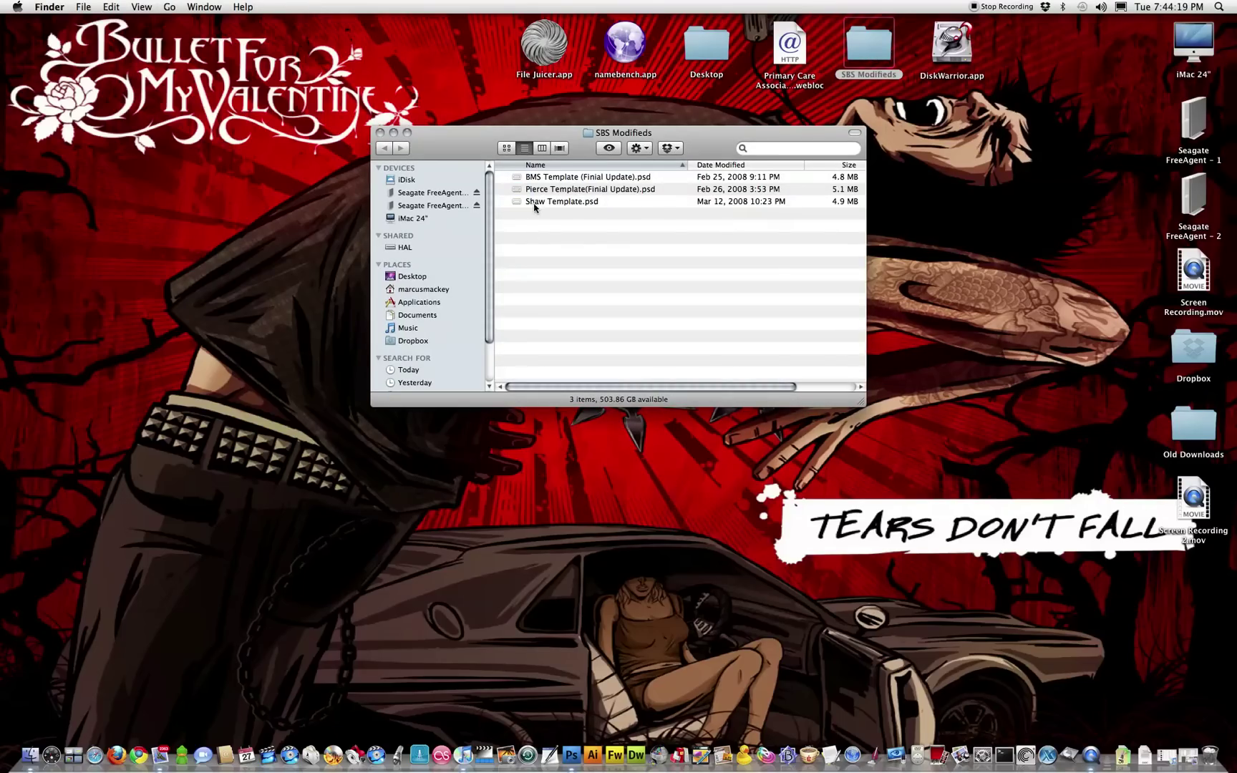
{"action": "double_click", "coordinate": [520, 192]}
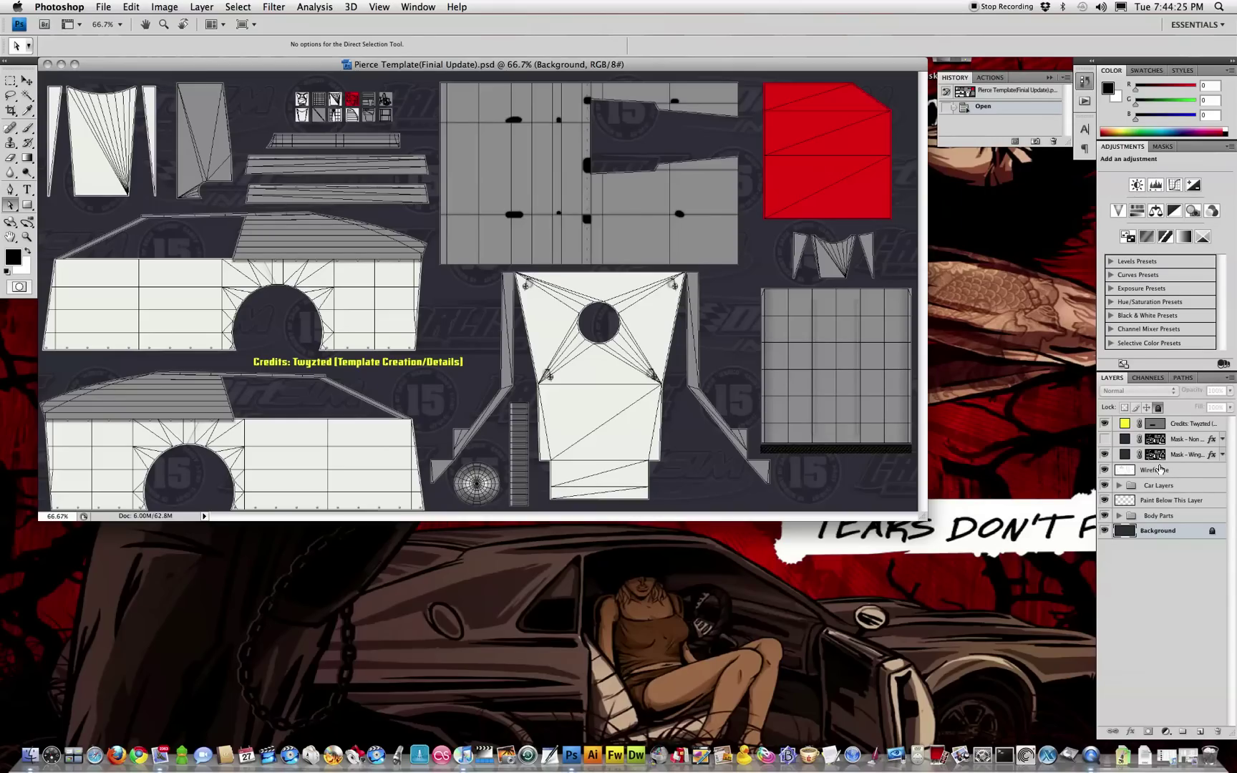
Step: Hide the Wireframe layer, zoom to 100%, and select the Paint Below This Layer layer
{"action": "left_click", "coordinate": [1104, 472]}
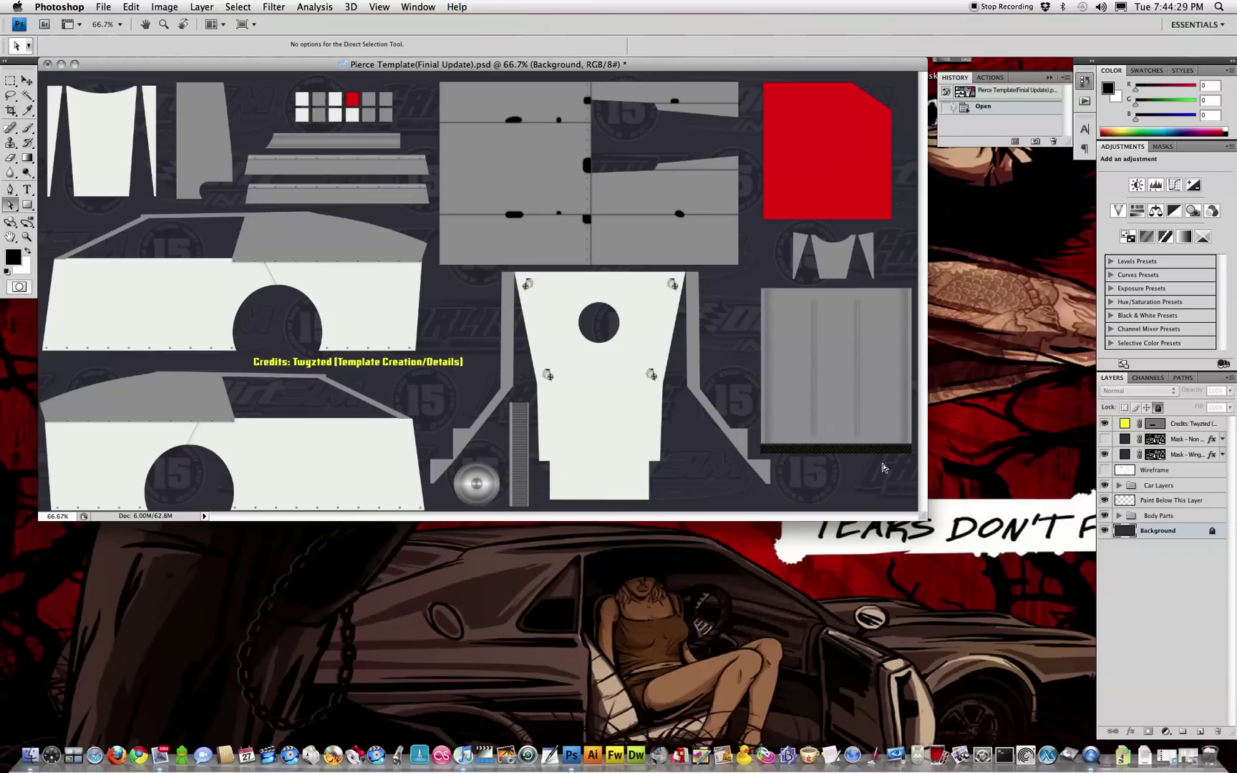
{"action": "left_click", "coordinate": [27, 237]}
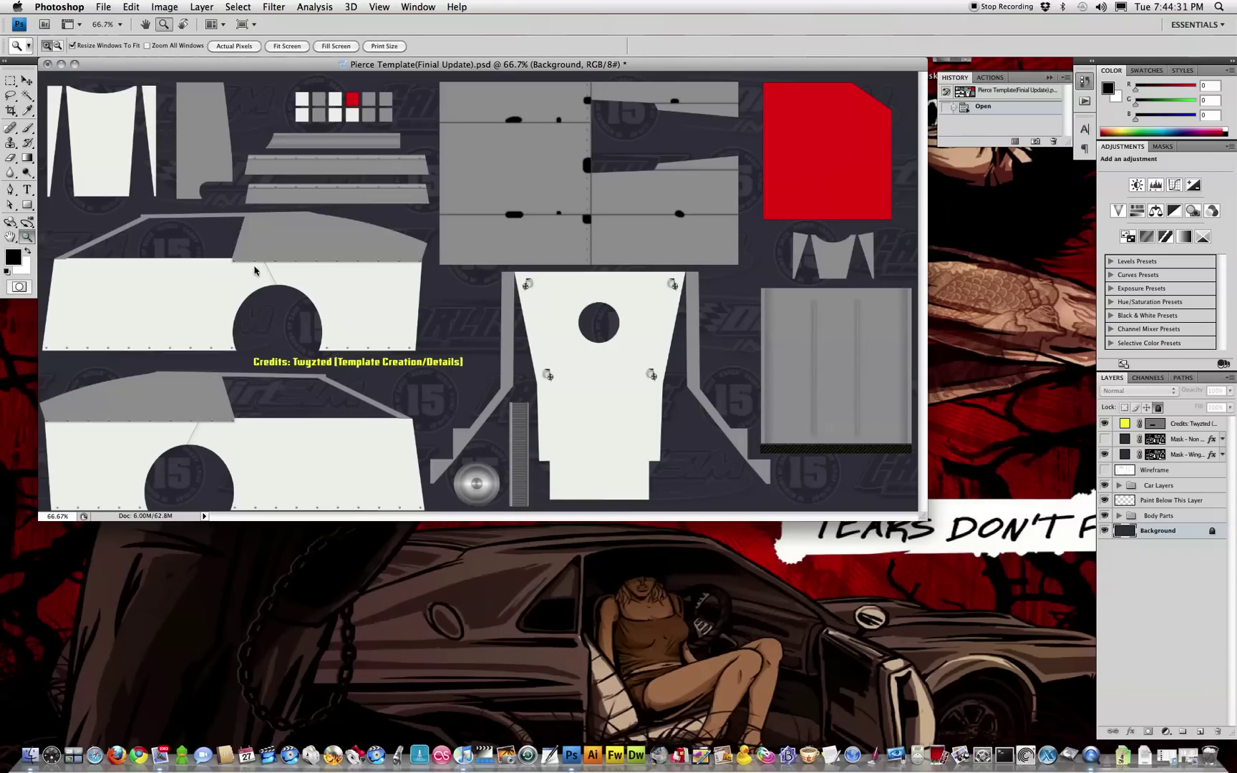
{"action": "left_click", "coordinate": [256, 270]}
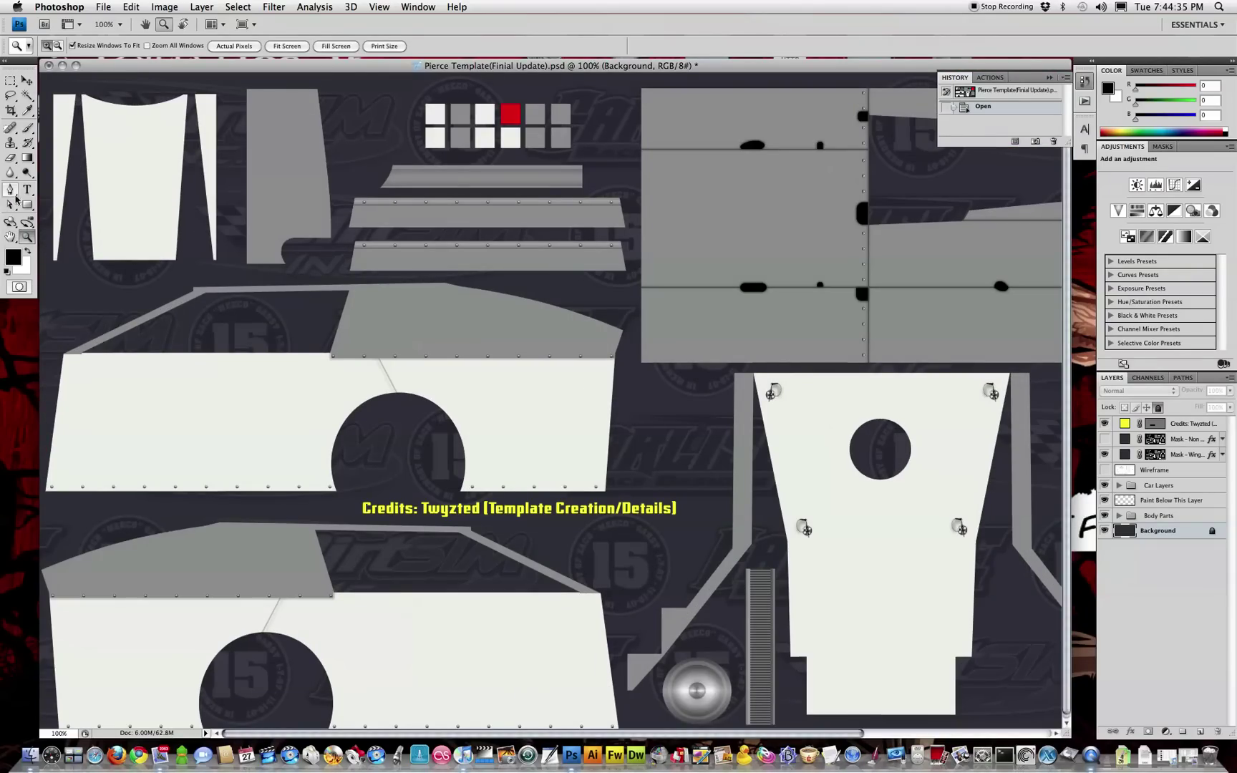
{"action": "left_click", "coordinate": [1161, 502]}
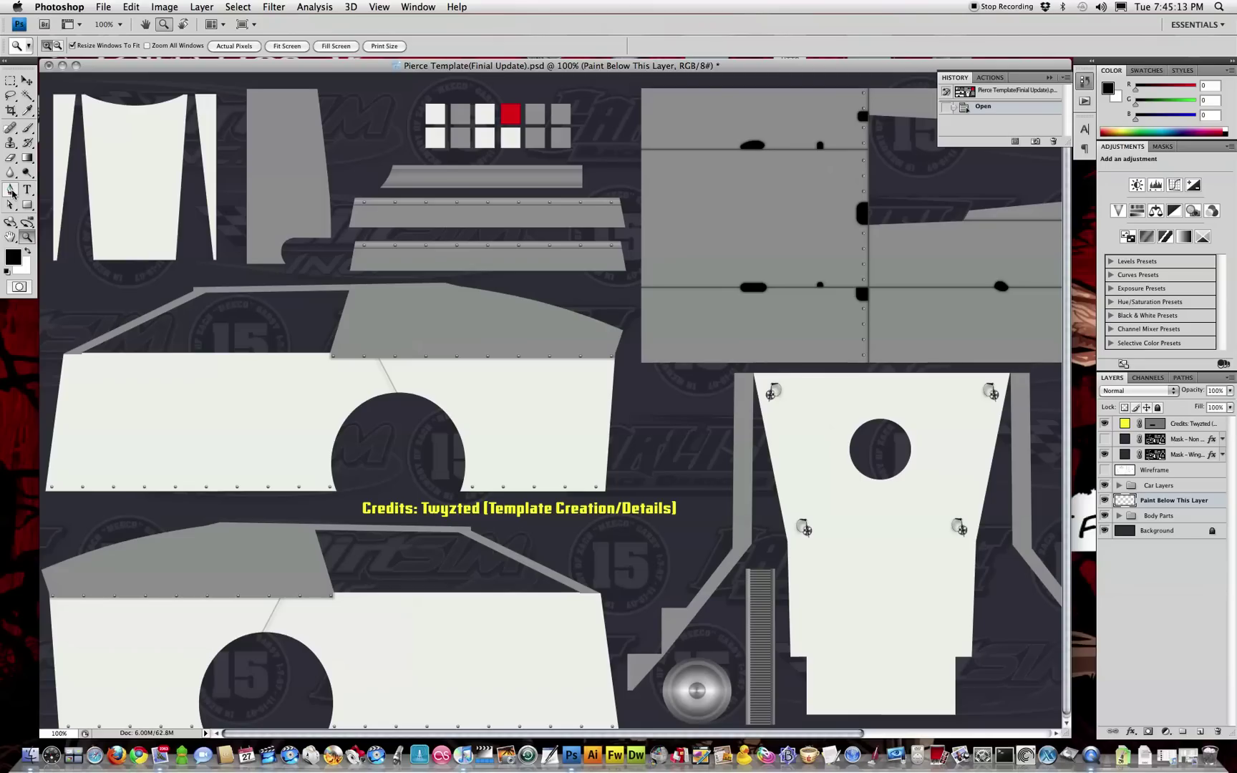
Step: Set the Pen tool to Shape Layers mode with a dark grey #434343 fill
{"action": "left_click", "coordinate": [11, 192]}
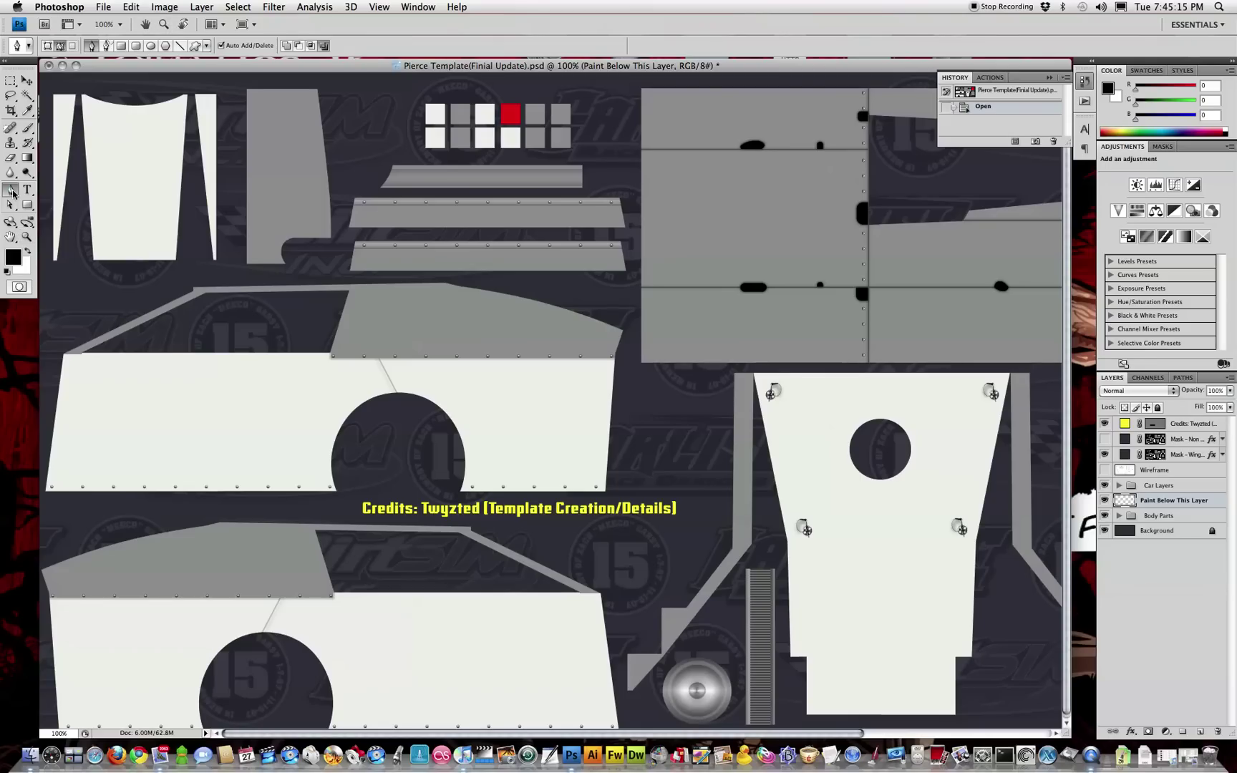
{"action": "left_click", "coordinate": [47, 47]}
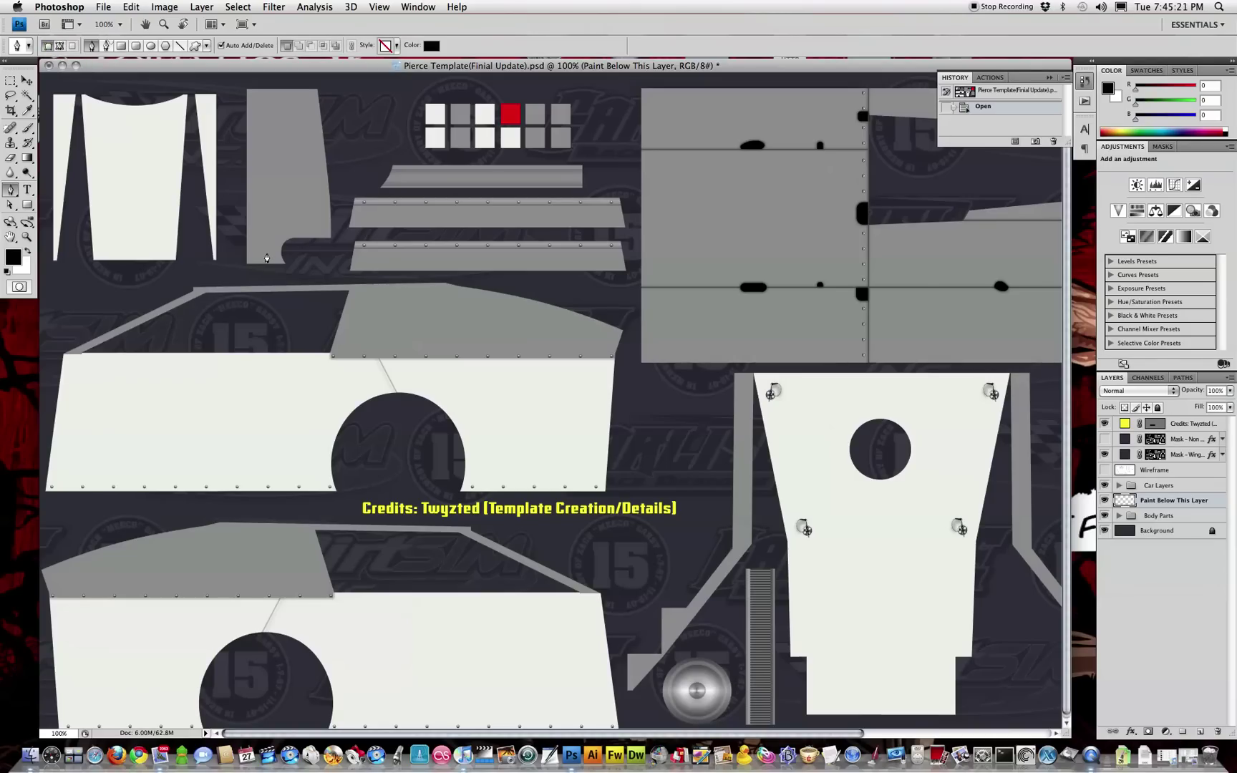
{"action": "left_click", "coordinate": [429, 46]}
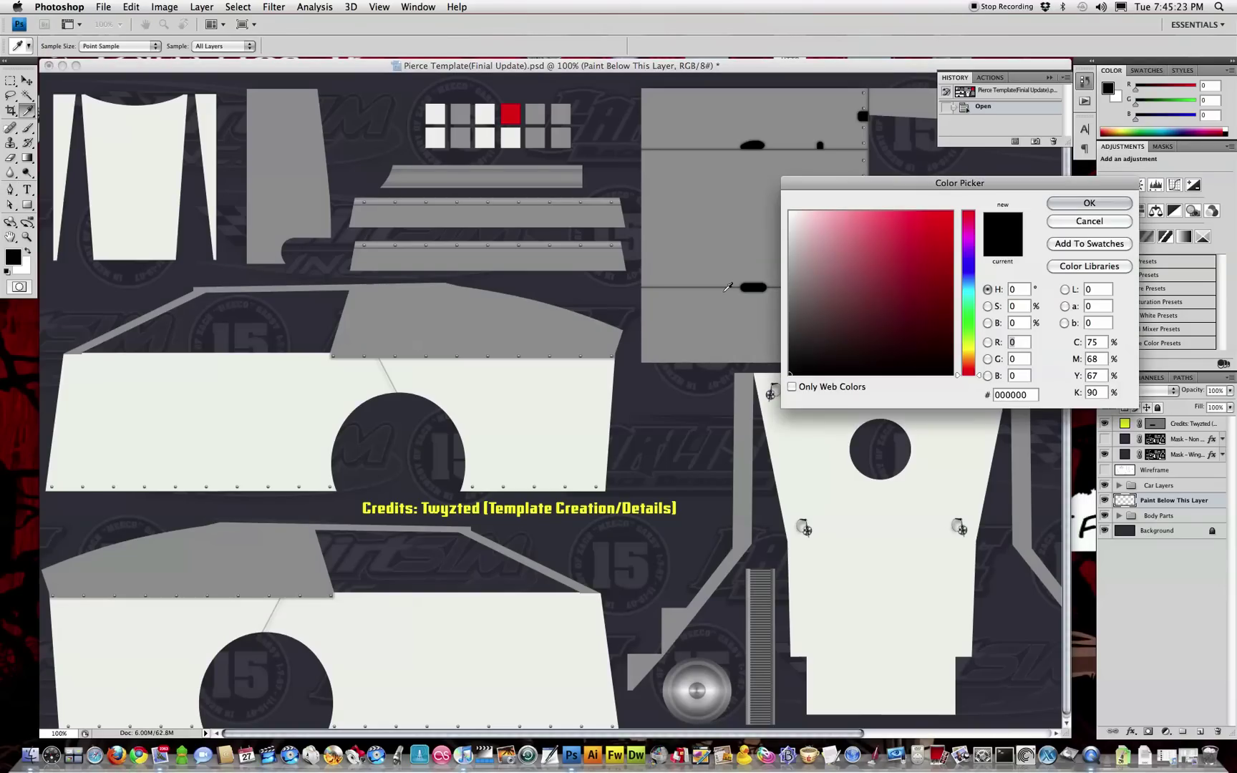
{"action": "left_click_drag", "start_coordinate": [791, 344], "coordinate": [786, 331]}
{"action": "left_click", "coordinate": [1088, 202]}
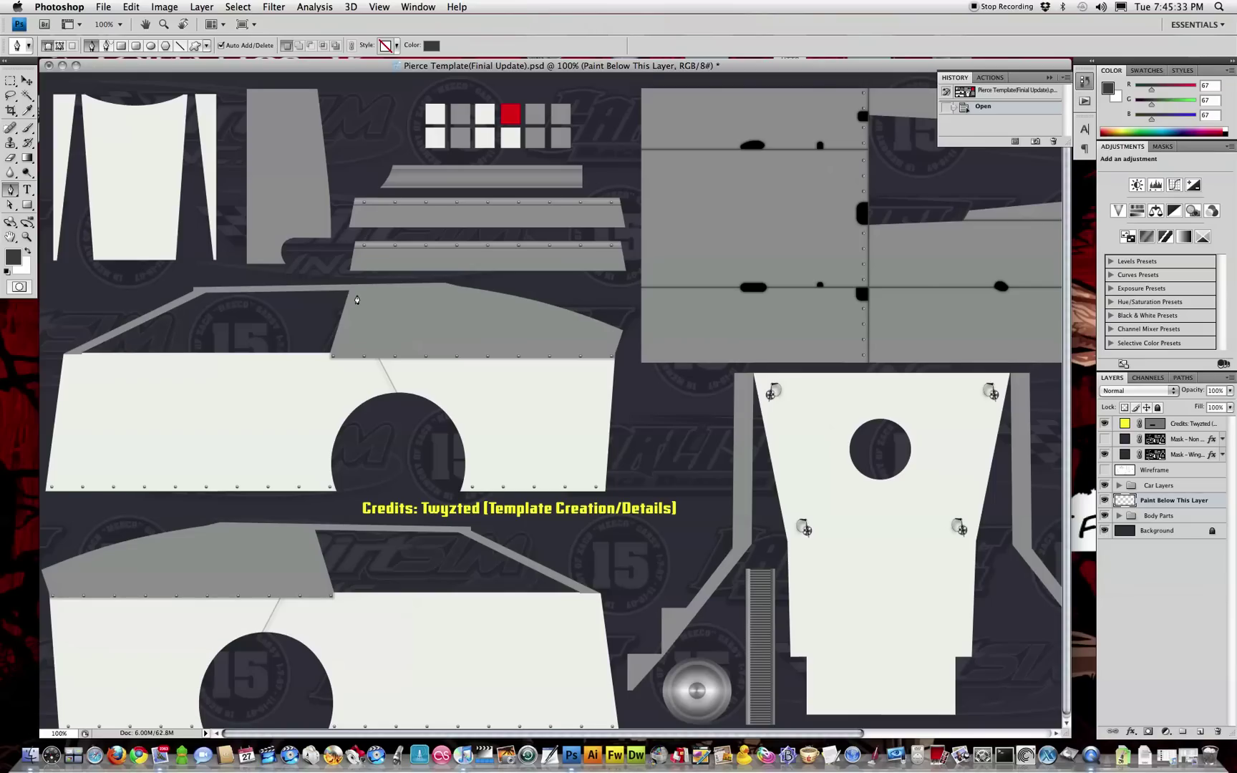
Step: Draw a closed window shape on the top side panel's grey strip and open its layer style
{"action": "left_click", "coordinate": [357, 295]}
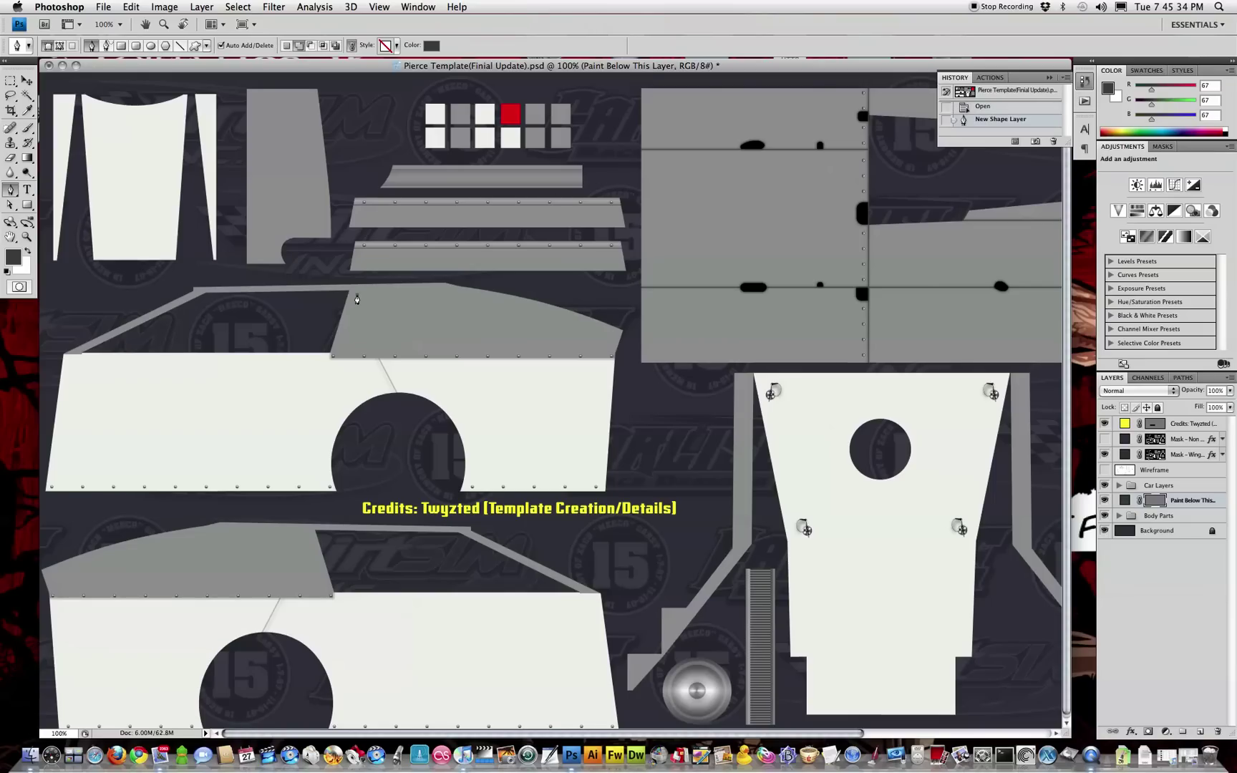
{"action": "left_click", "coordinate": [347, 335]}
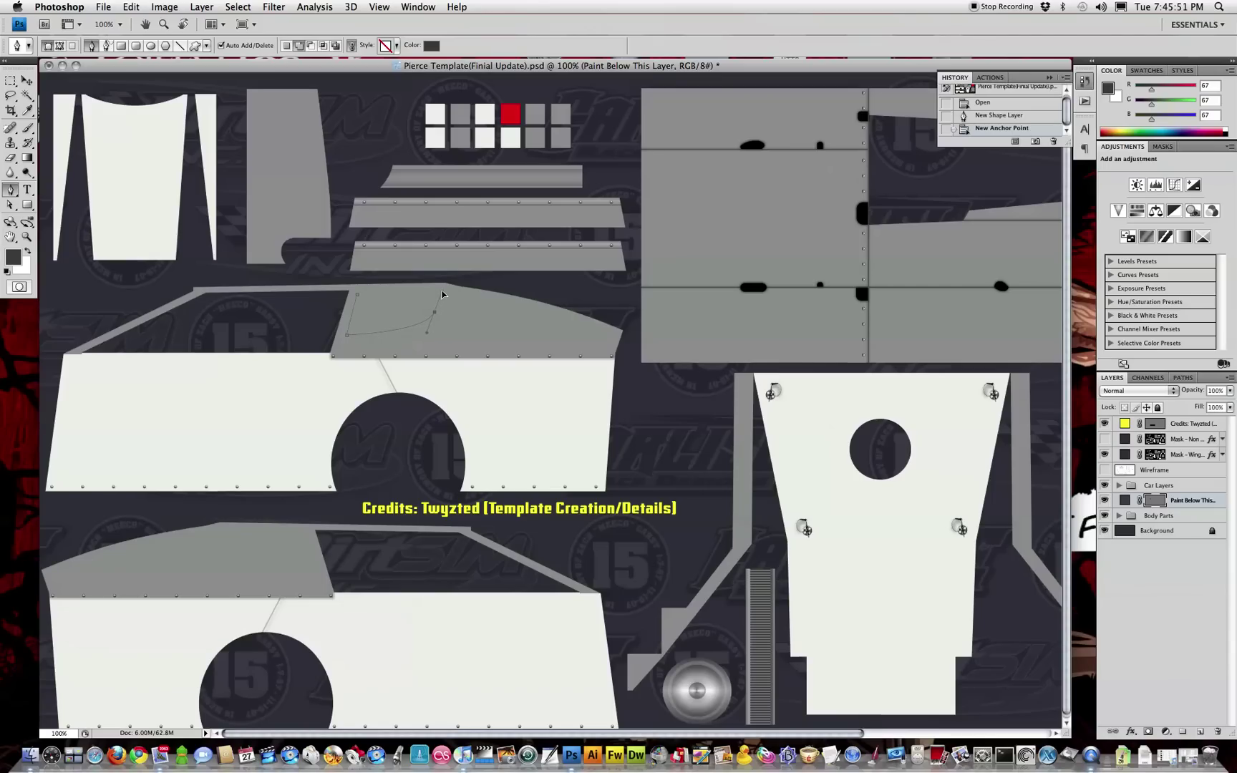
{"action": "left_click", "coordinate": [442, 293]}
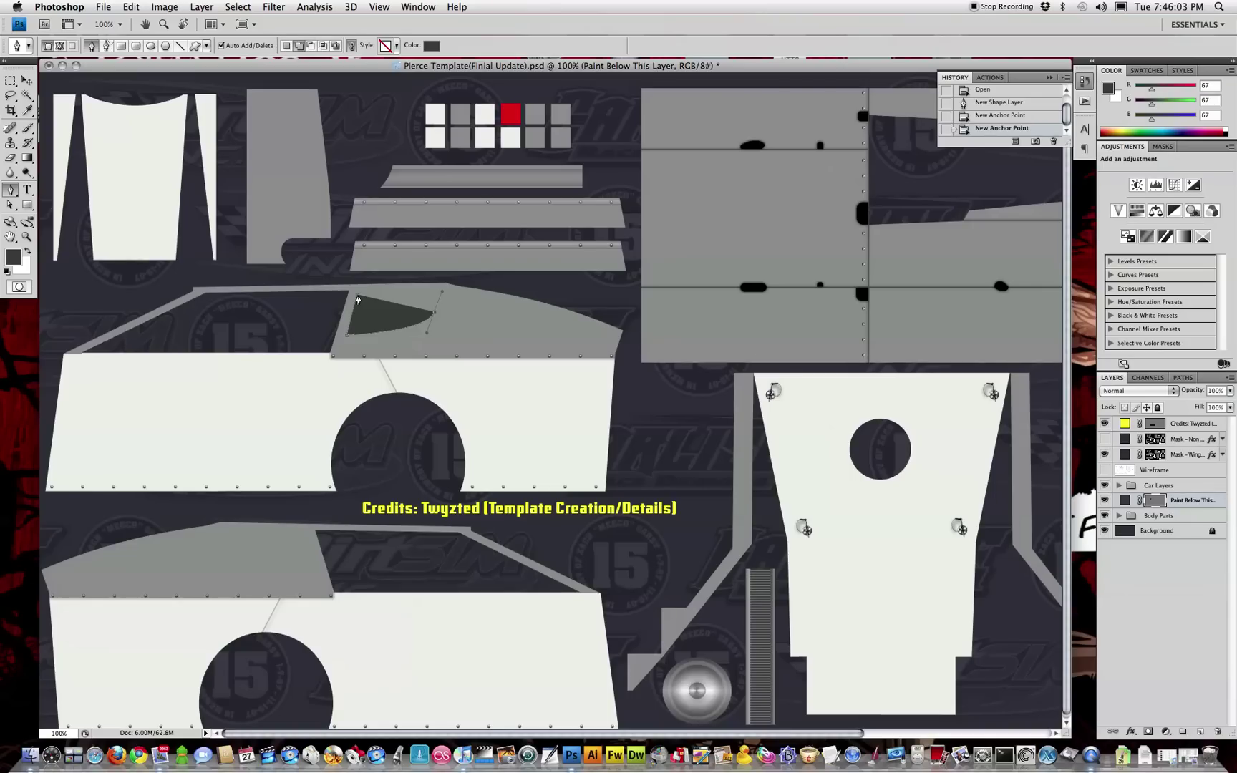
{"action": "left_click", "coordinate": [357, 300]}
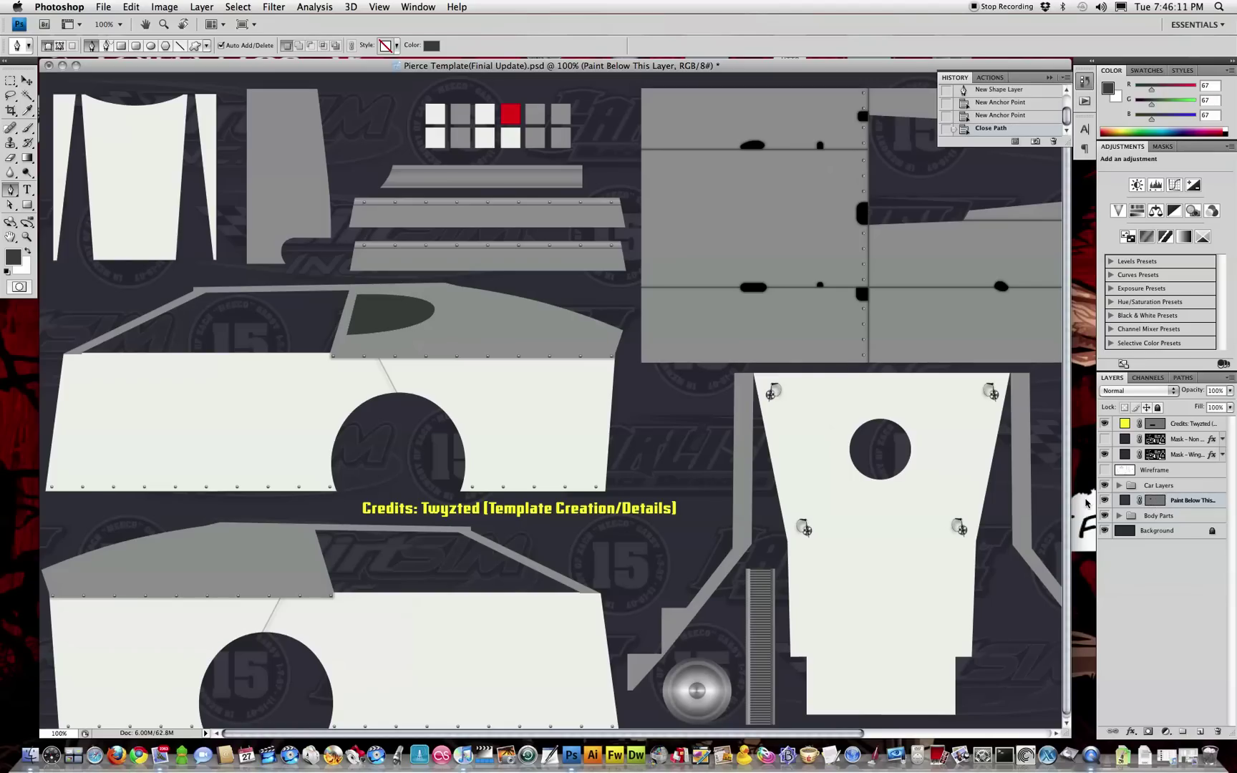
{"action": "double_click", "coordinate": [1219, 503]}
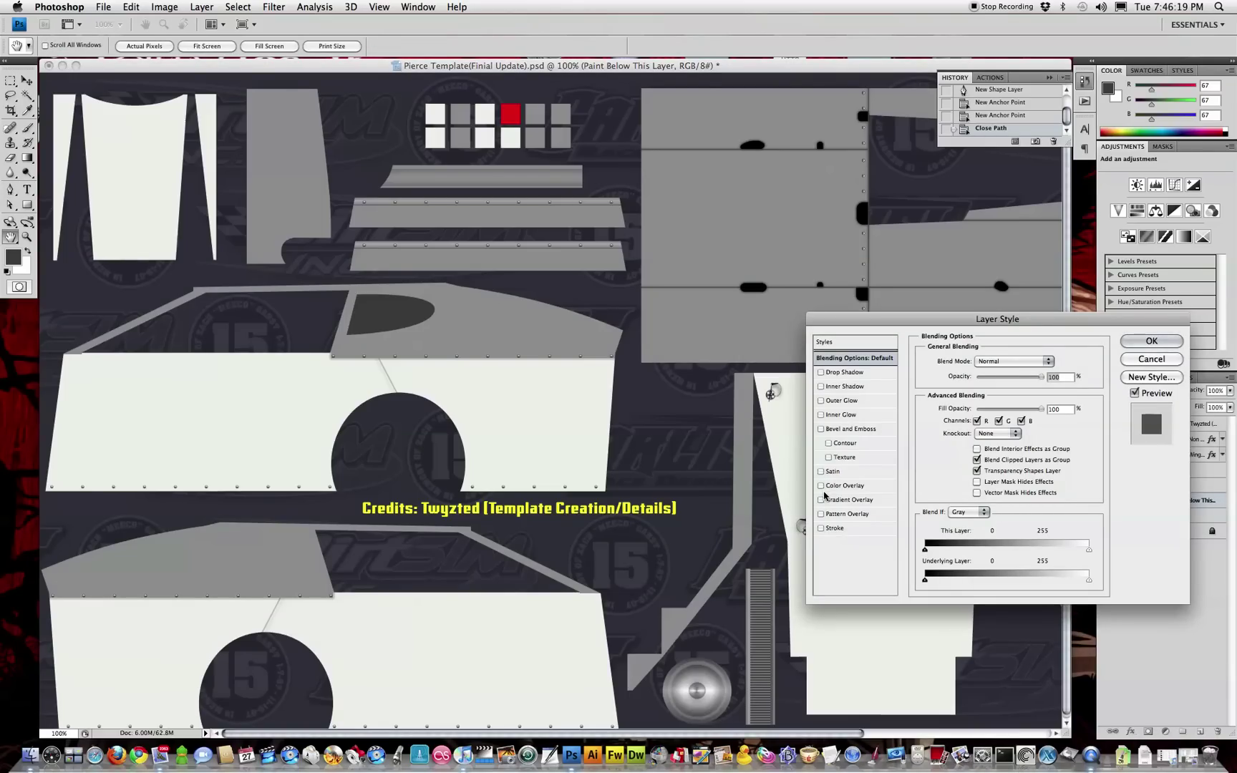
Step: Add a 5 px black Stroke positioned Inside to the window shape
{"action": "left_click", "coordinate": [822, 529]}
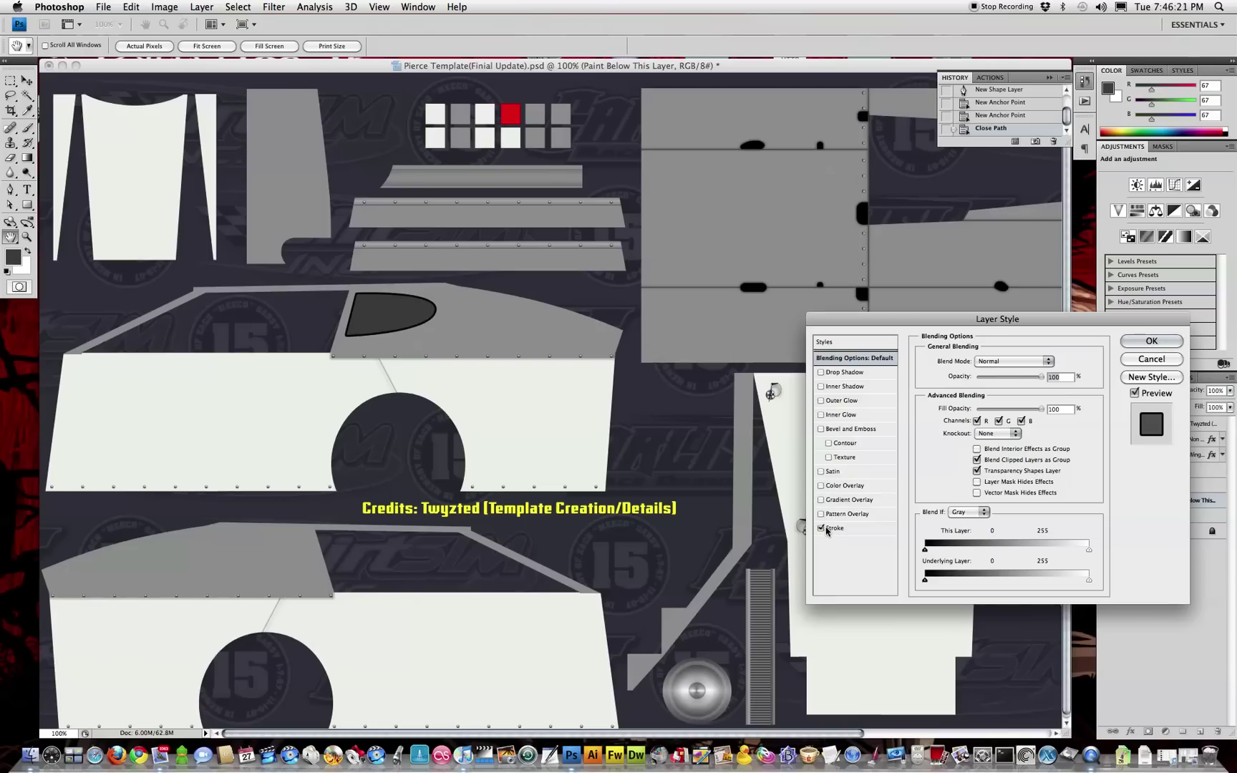
{"action": "left_click", "coordinate": [836, 528]}
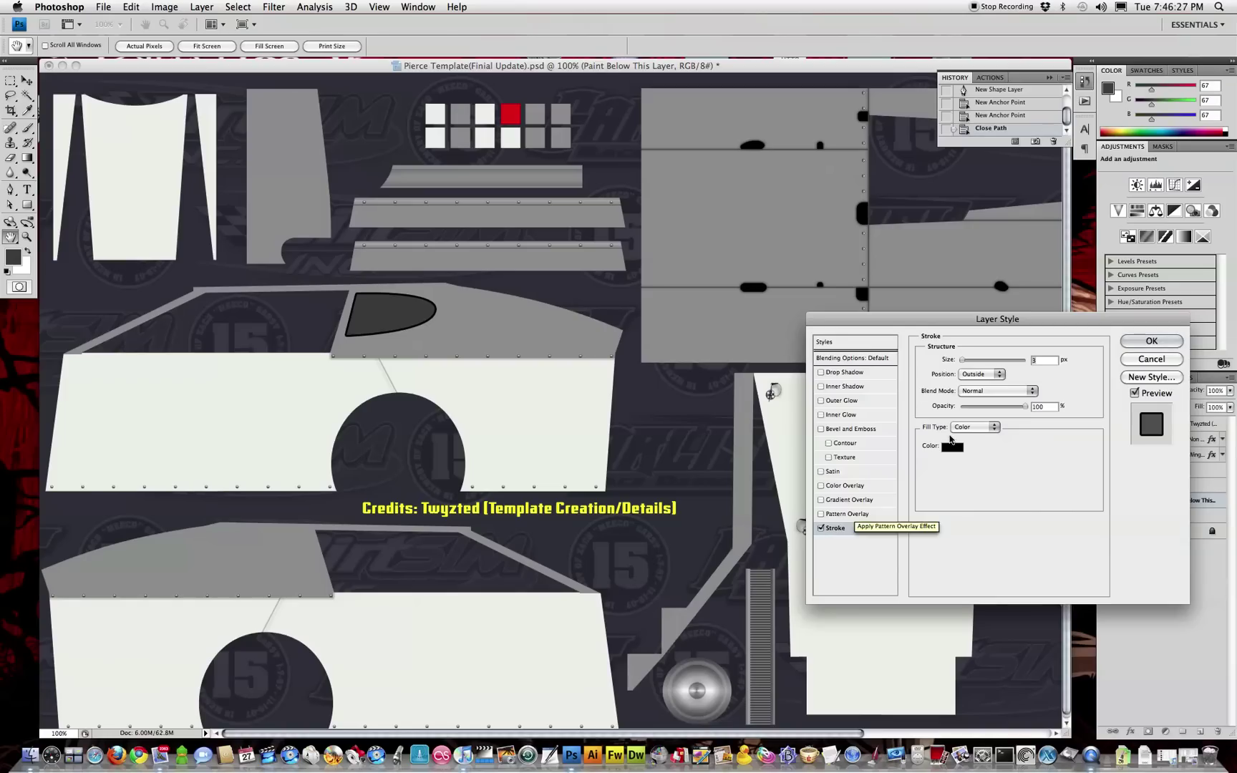
{"action": "left_click", "coordinate": [981, 375]}
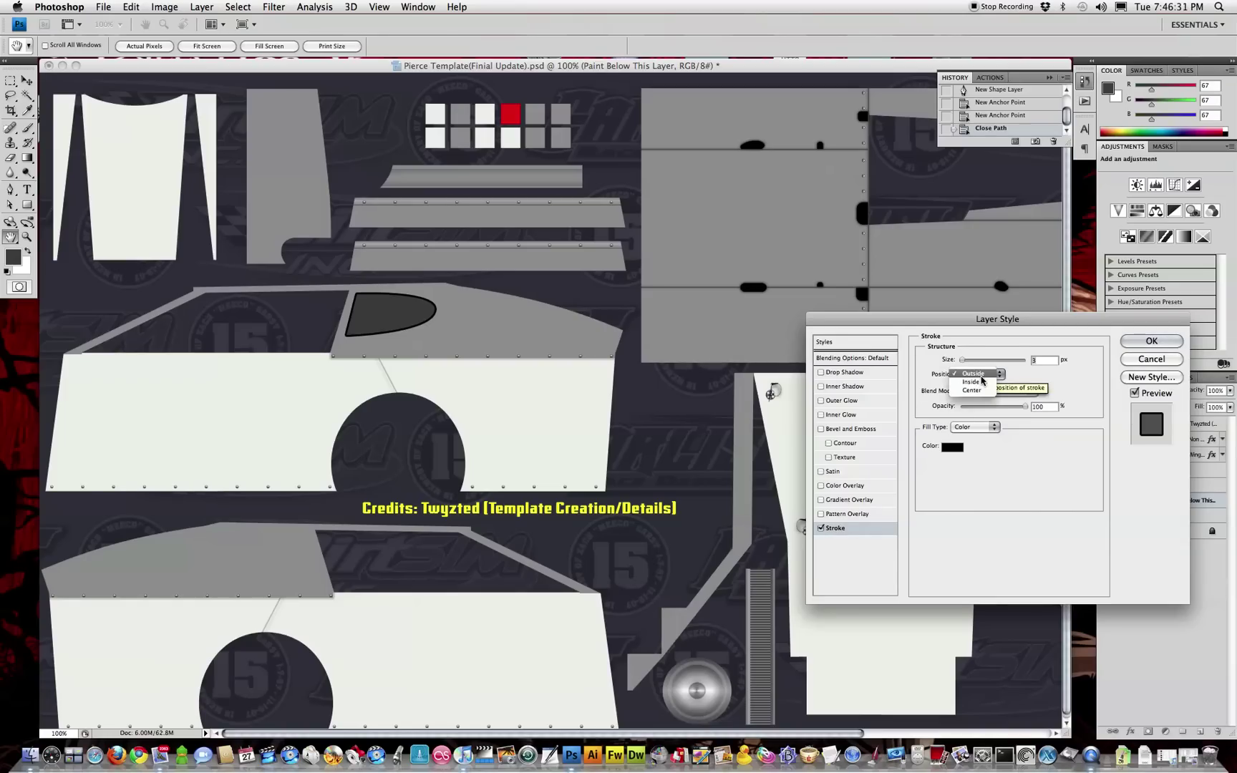
{"action": "left_click", "coordinate": [979, 387]}
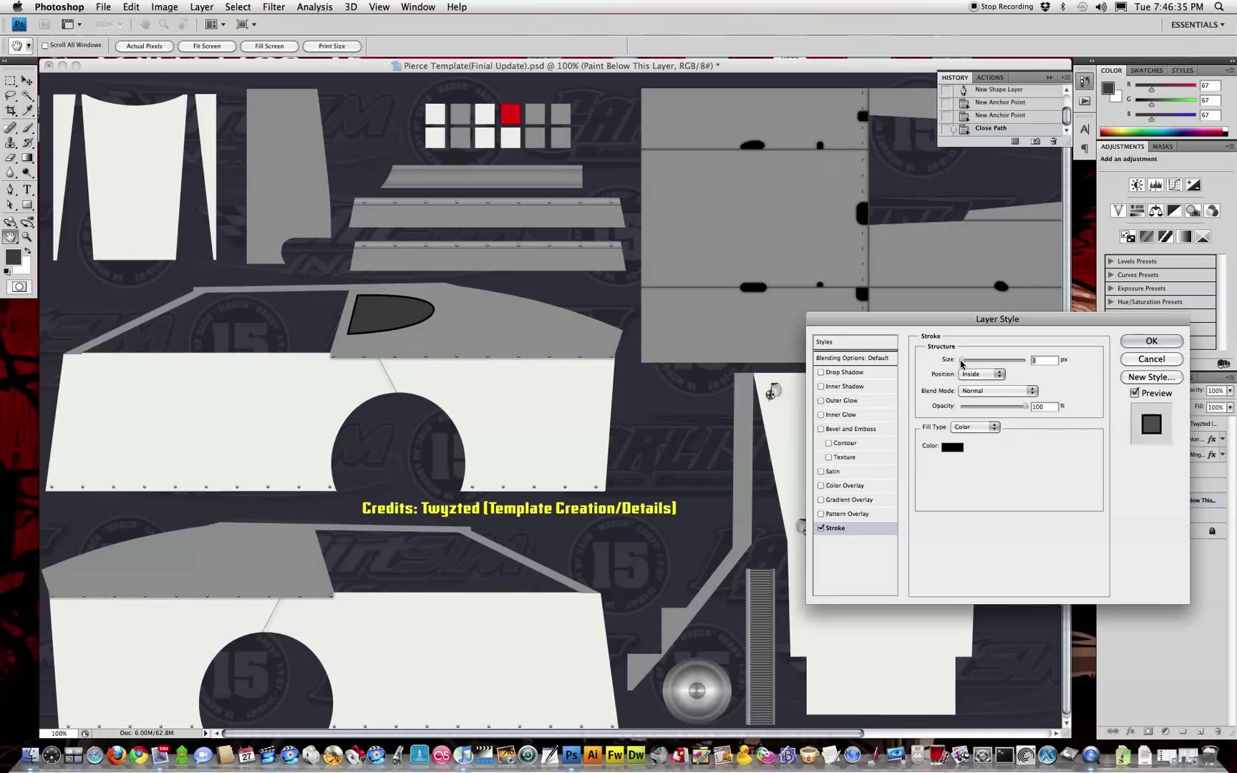
{"action": "left_click_drag", "start_coordinate": [962, 363], "coordinate": [964, 363]}
Step: Enable Inner Glow with Choke 100%, Size 6 px, Range about 55%, and Anti-aliased
{"action": "left_click", "coordinate": [821, 415]}
{"action": "left_click", "coordinate": [837, 415]}
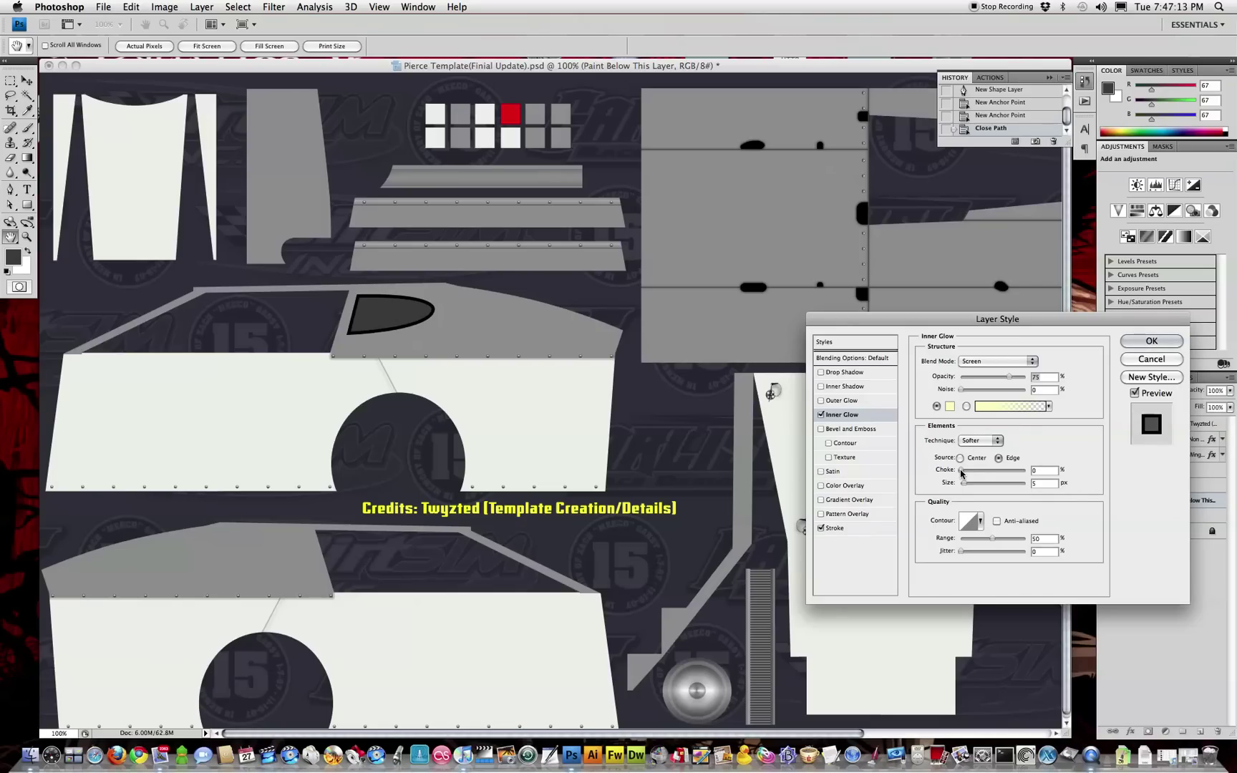
{"action": "left_click_drag", "start_coordinate": [961, 472], "coordinate": [1075, 472]}
{"action": "left_click_drag", "start_coordinate": [964, 484], "coordinate": [964, 488]}
{"action": "left_click_drag", "start_coordinate": [992, 538], "coordinate": [1041, 544]}
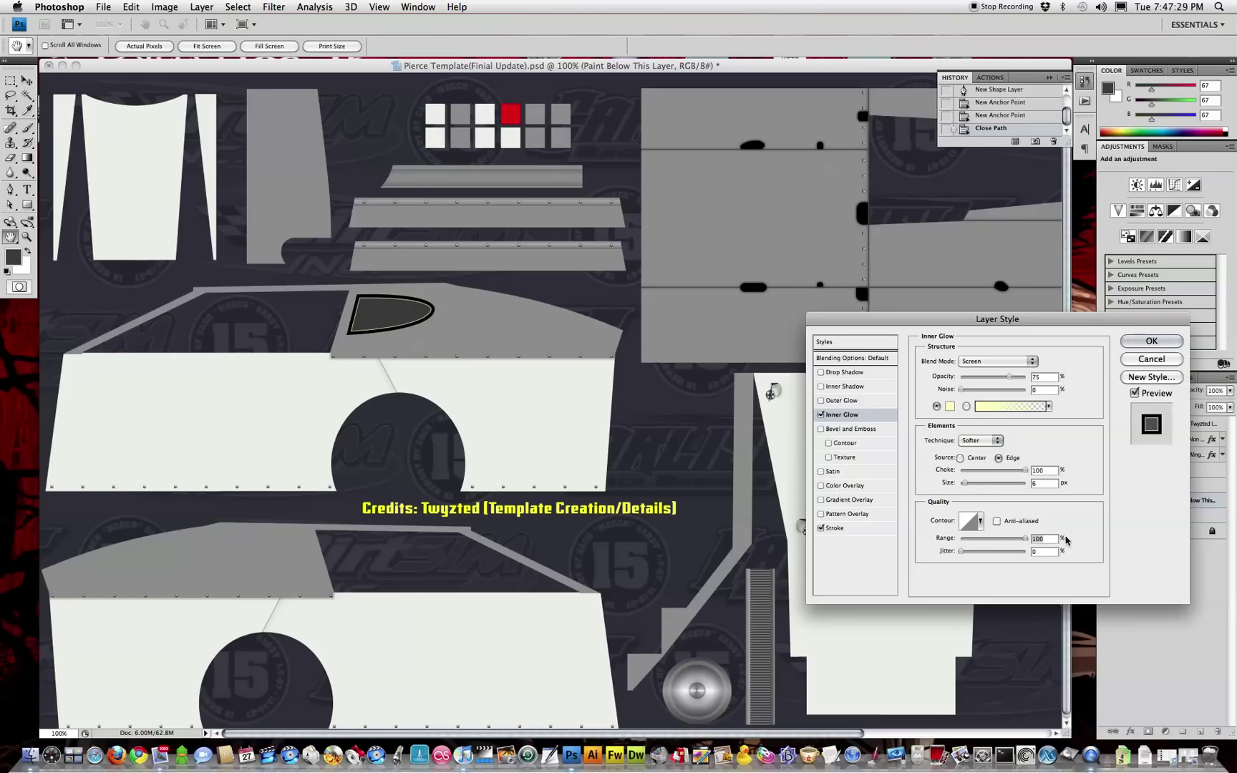
{"action": "left_click_drag", "start_coordinate": [1025, 538], "coordinate": [996, 544]}
{"action": "left_click", "coordinate": [997, 521]}
Step: Make the inner glow white (ffffff) at about 30% opacity
{"action": "left_click", "coordinate": [948, 405]}
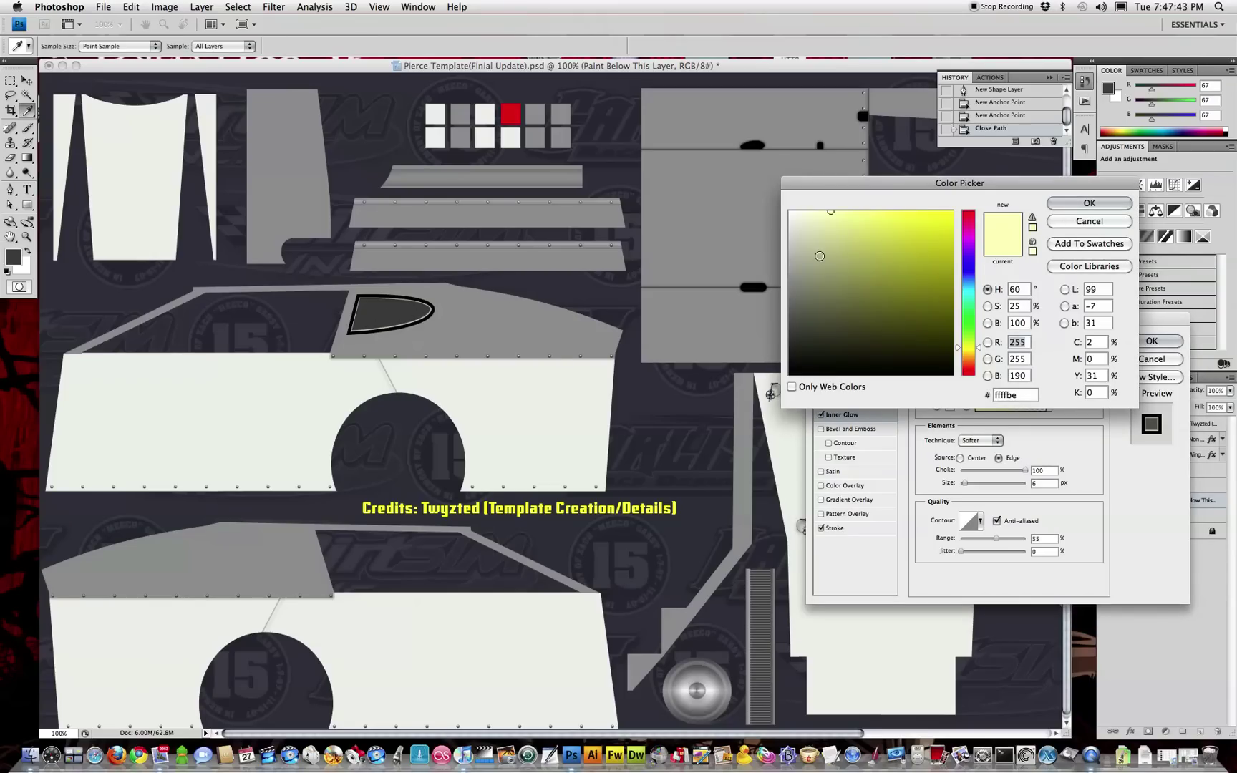
{"action": "left_click_drag", "start_coordinate": [819, 256], "coordinate": [789, 212]}
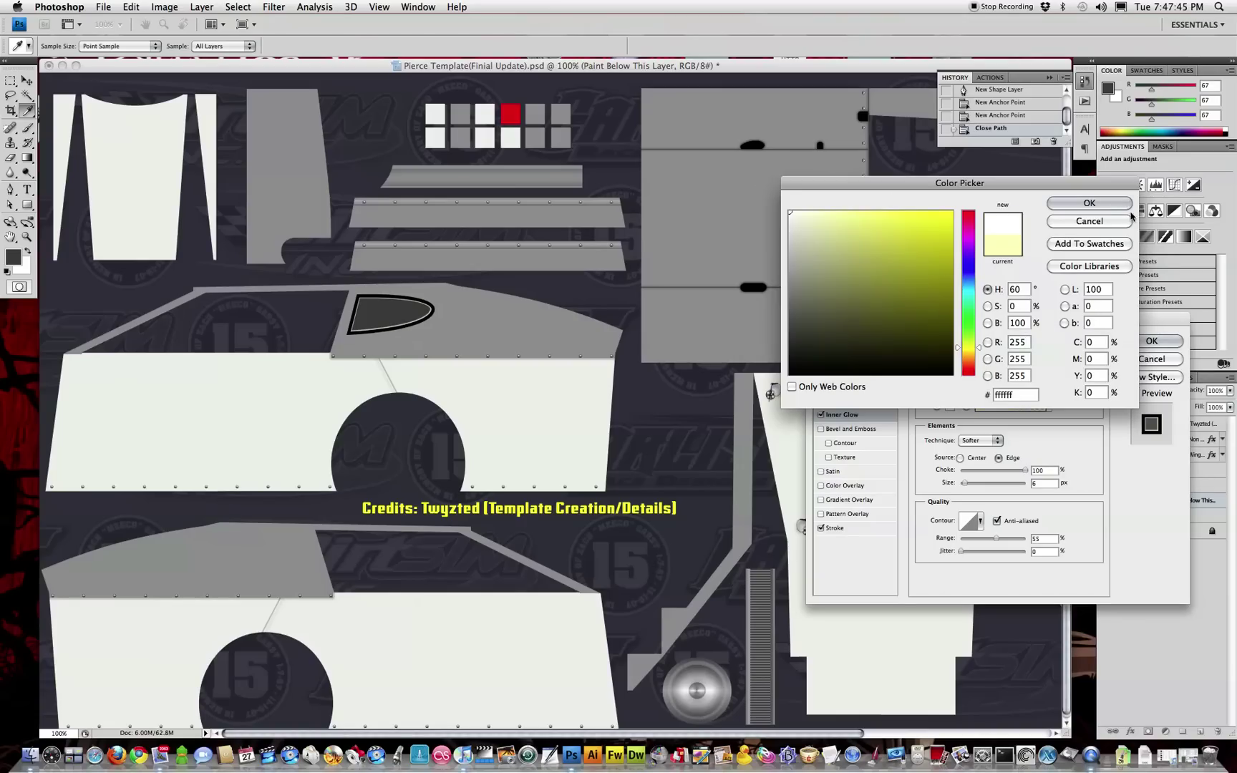
{"action": "left_click", "coordinate": [1124, 204]}
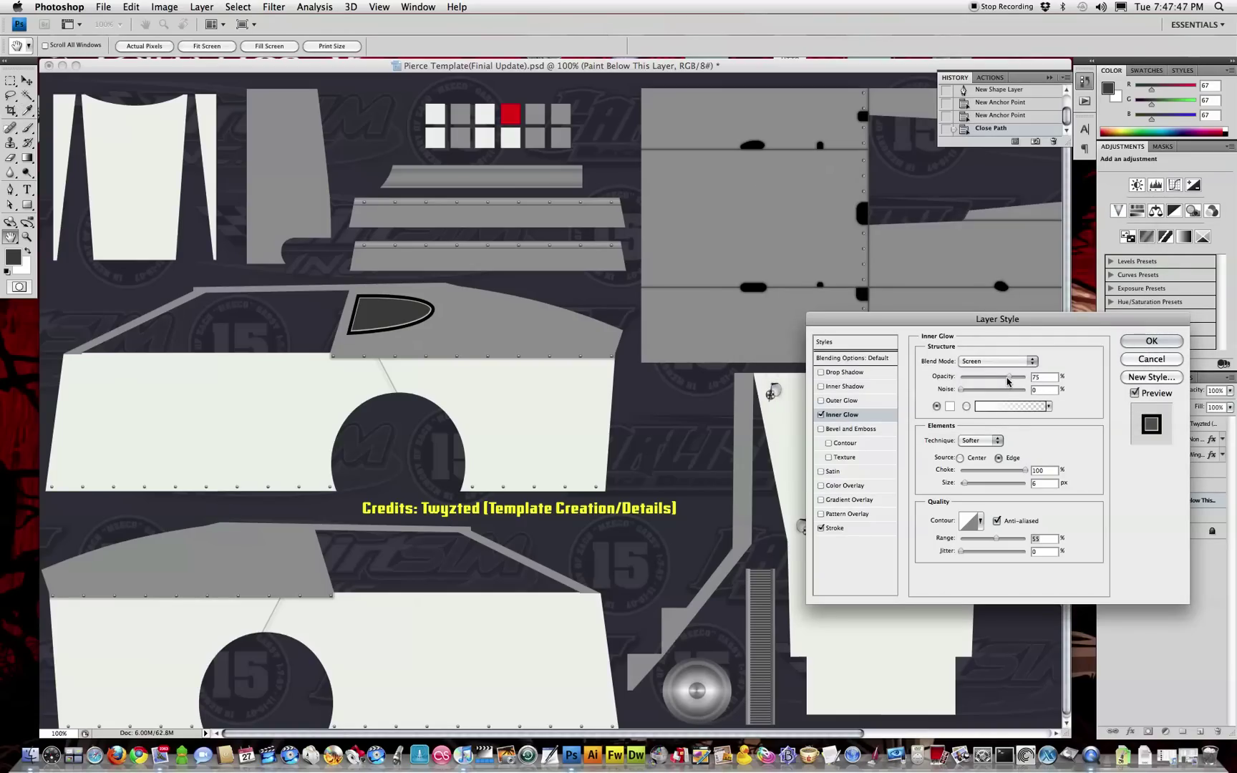
{"action": "left_click_drag", "start_coordinate": [1007, 381], "coordinate": [978, 386]}
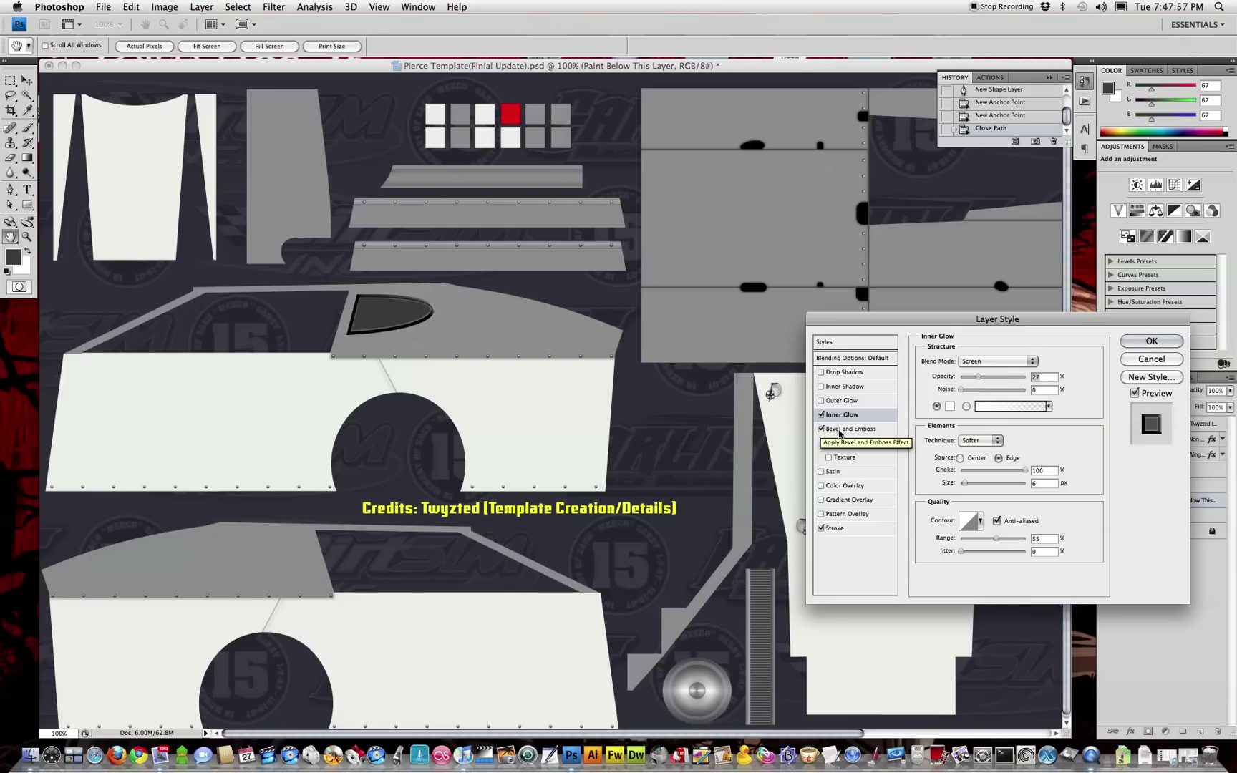
Step: Enable Bevel and Emboss without global light and set its angle to 90°
{"action": "left_click", "coordinate": [821, 430]}
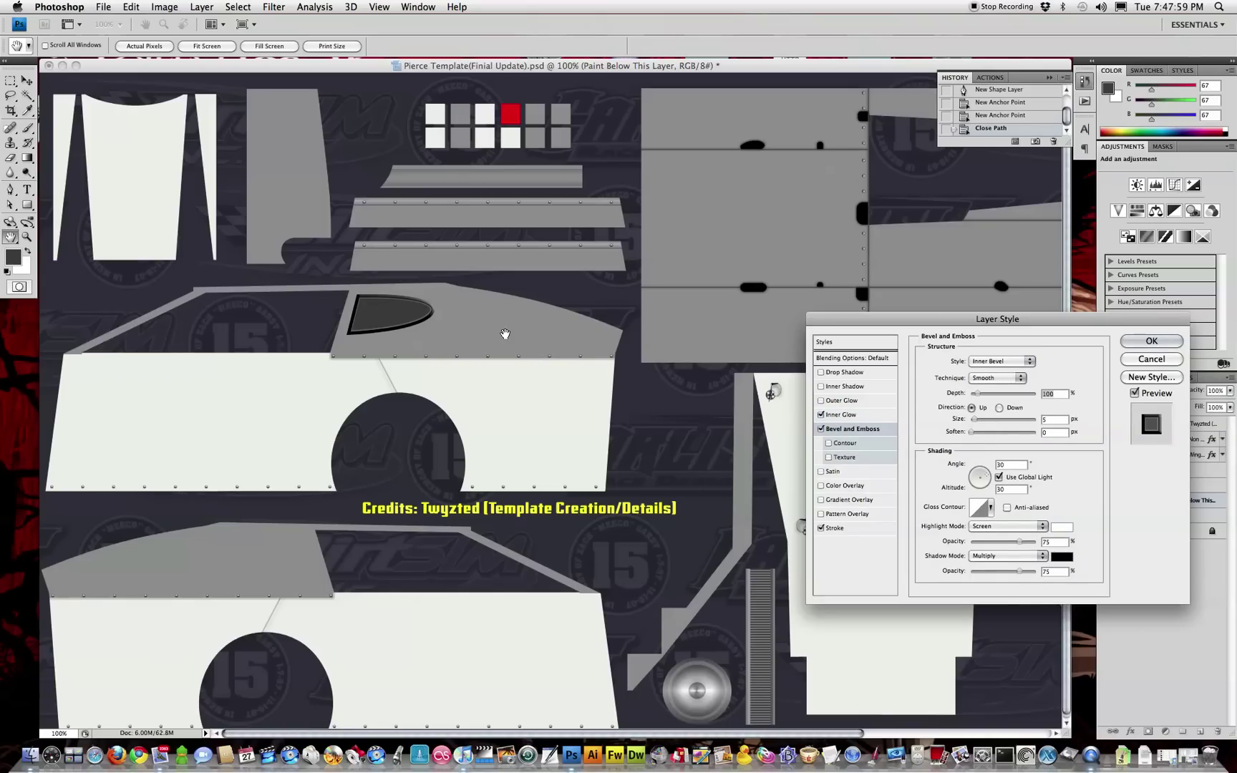
{"action": "left_click", "coordinate": [1000, 478]}
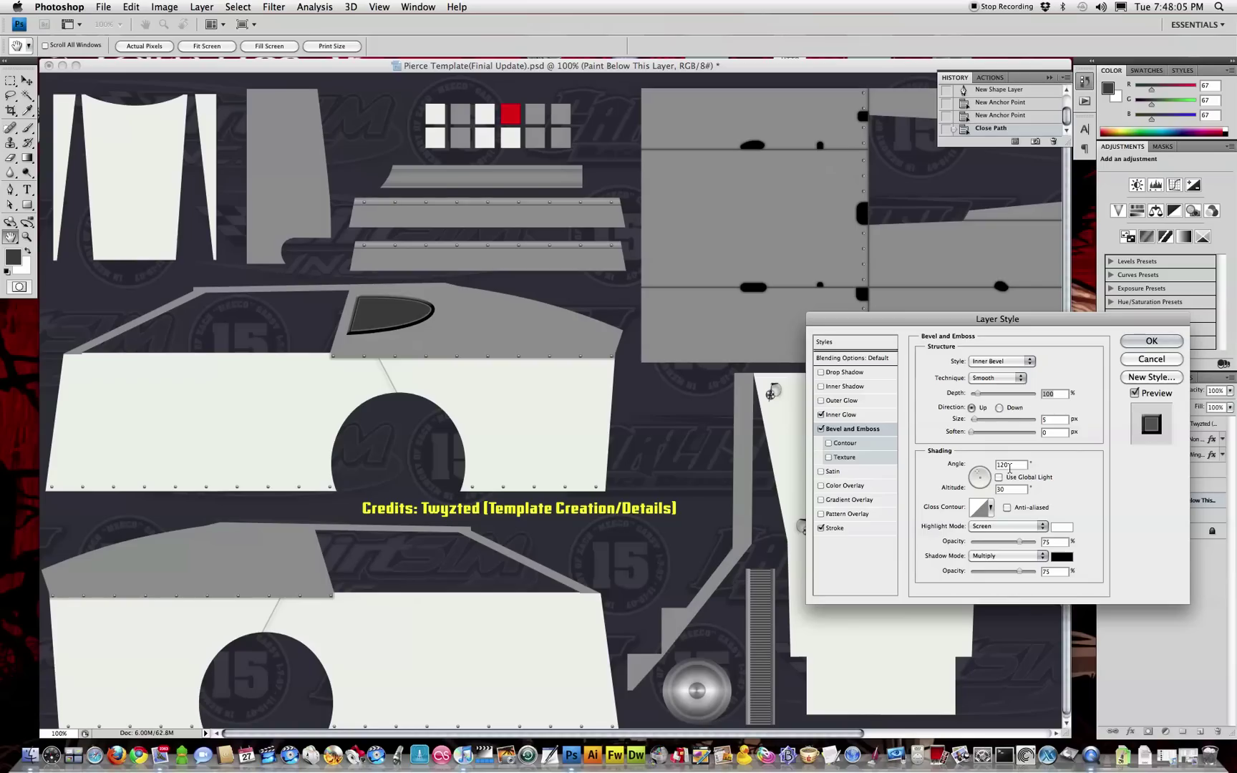
{"action": "double_click", "coordinate": [1009, 466]}
{"action": "type", "text": "90"}
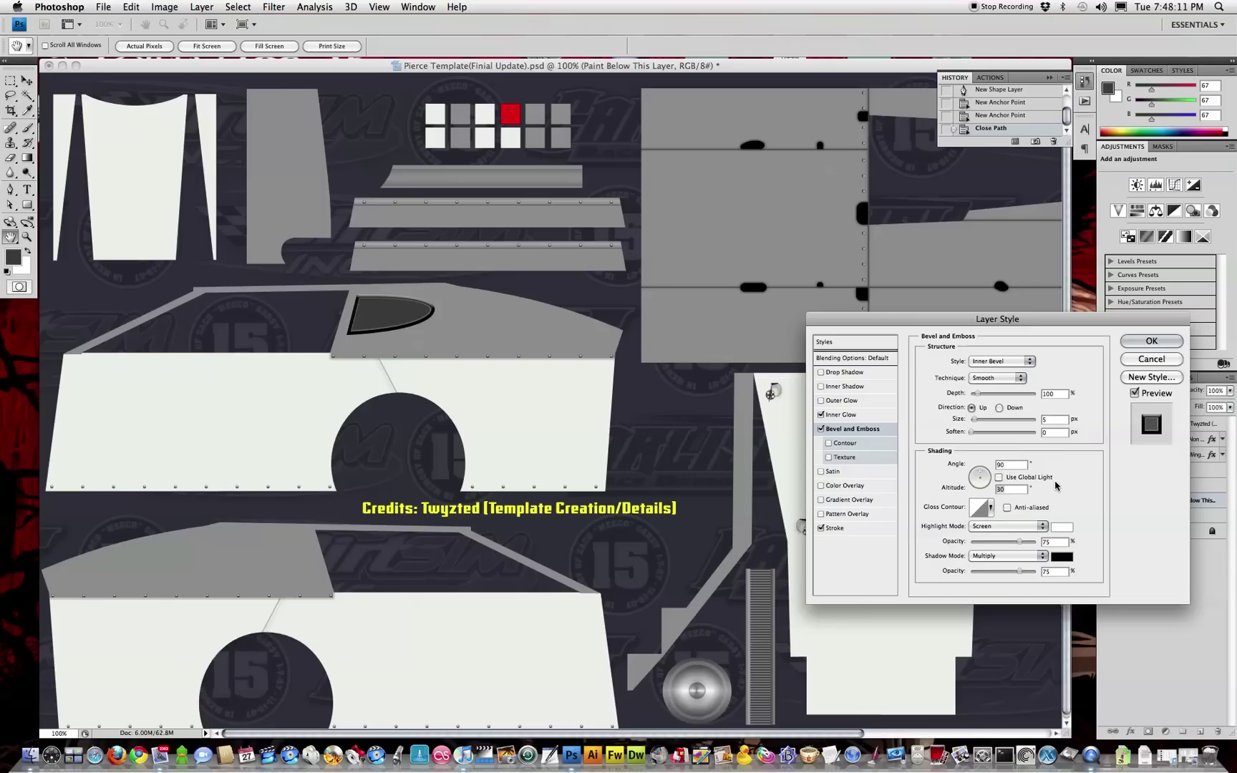
Step: Set the bevel altitude to 30
{"action": "key", "text": "Tab"}
{"action": "type", "text": "70"}
{"action": "key", "text": "BackSpace"}
{"action": "key", "text": "BackSpace"}
{"action": "type", "text": "30"}
{"action": "key", "text": "shift+Up"}
{"action": "key", "text": "shift+Down"}
{"action": "key", "text": "shift+Up"}
Step: Add a Drop Shadow with 0 px distance and 2 px size
{"action": "left_click", "coordinate": [842, 372]}
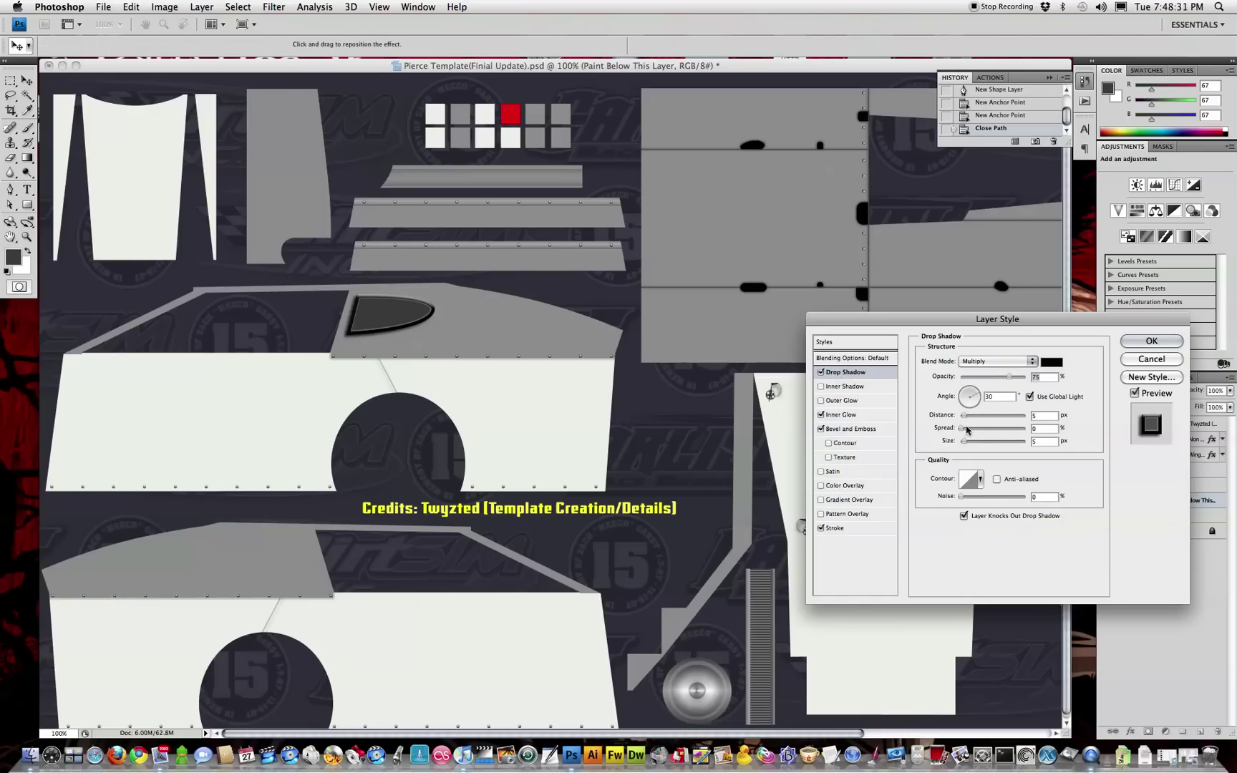
{"action": "left_click_drag", "start_coordinate": [964, 420], "coordinate": [954, 421]}
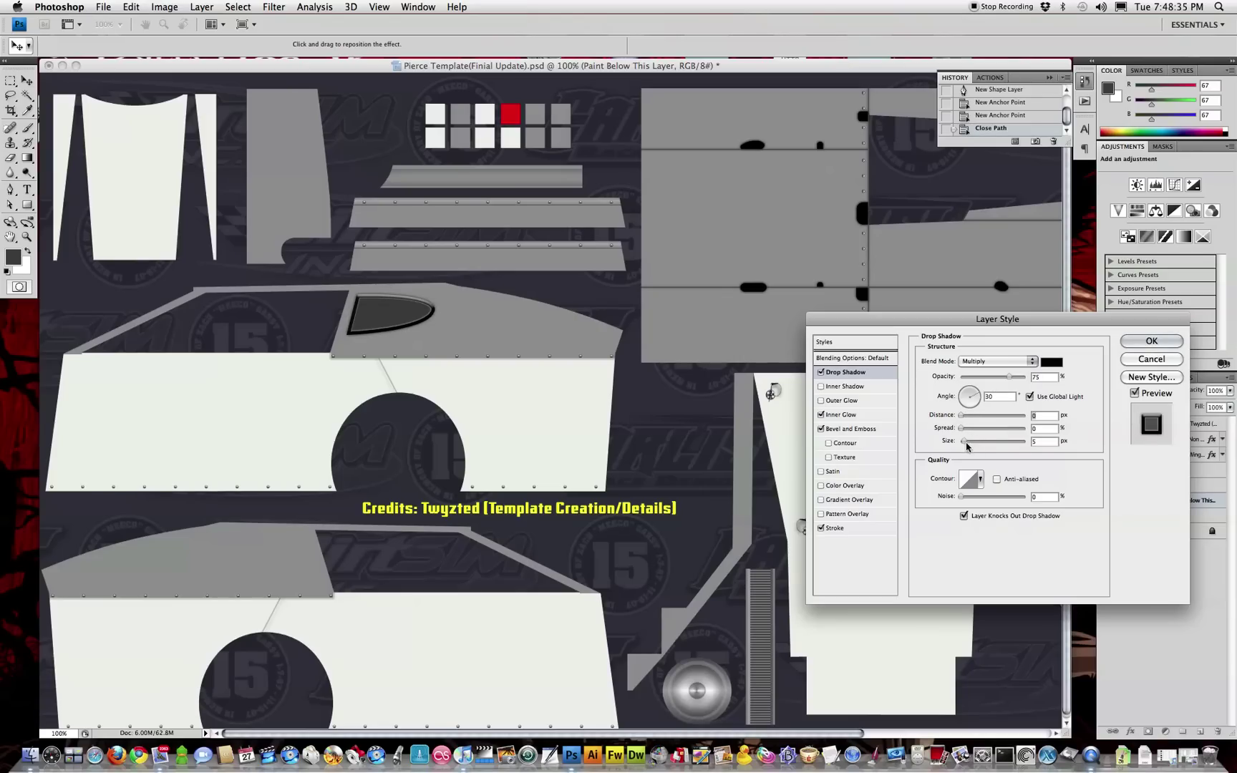
{"action": "left_click_drag", "start_coordinate": [964, 443], "coordinate": [963, 443]}
Step: Add a black-to-white linear Gradient Overlay in Overlay blend mode
{"action": "left_click", "coordinate": [845, 500]}
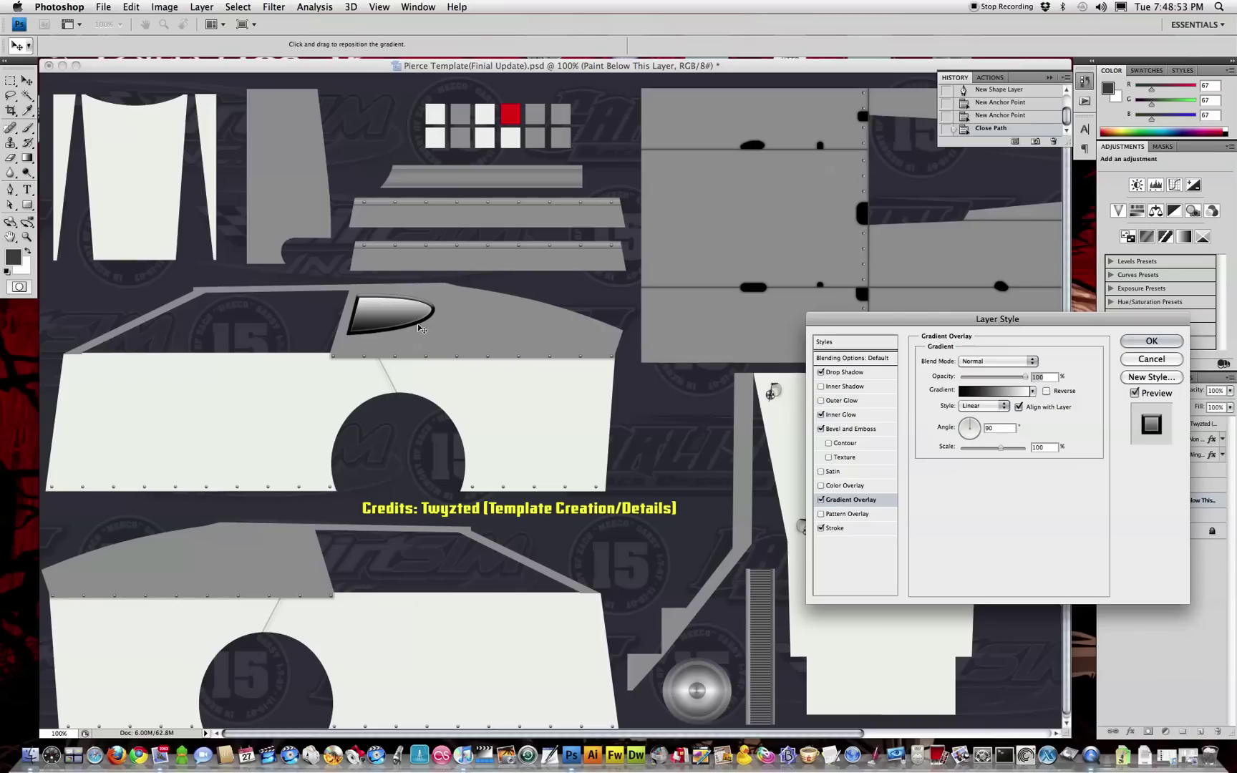
{"action": "left_click_drag", "start_coordinate": [399, 322], "coordinate": [397, 319]}
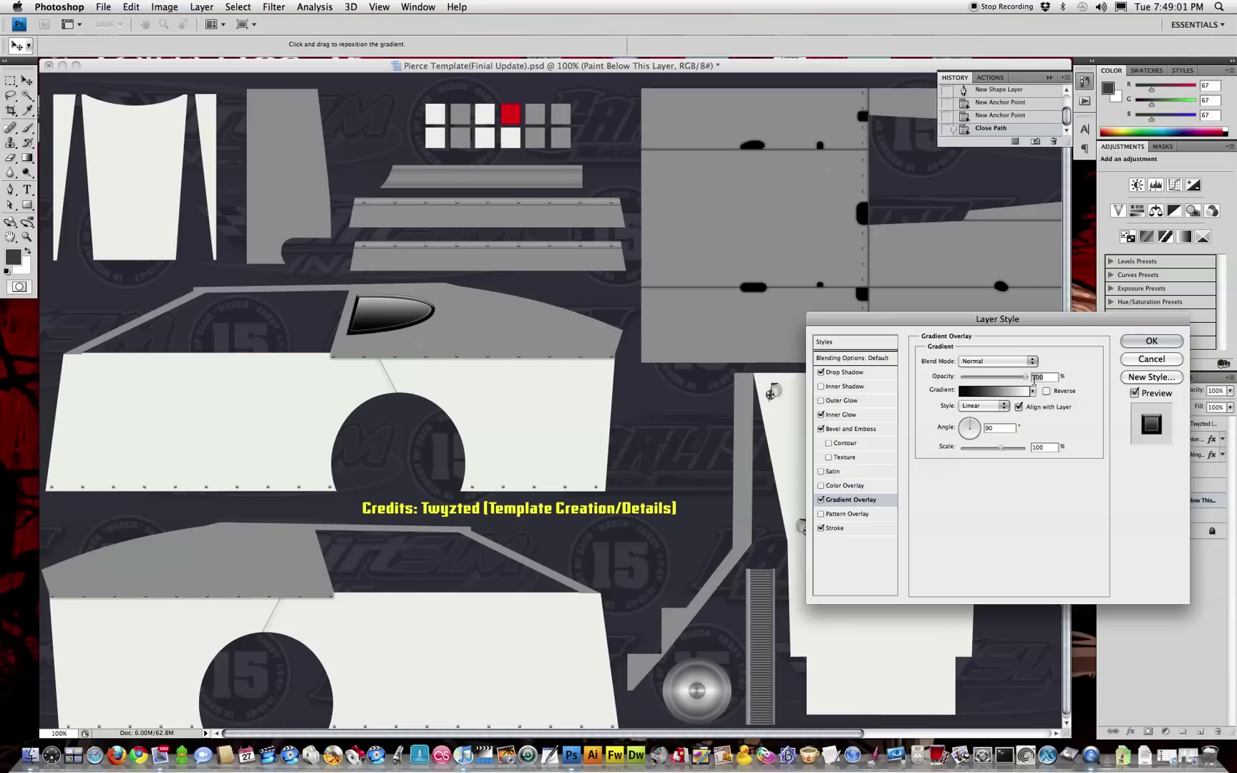
{"action": "left_click", "coordinate": [985, 406]}
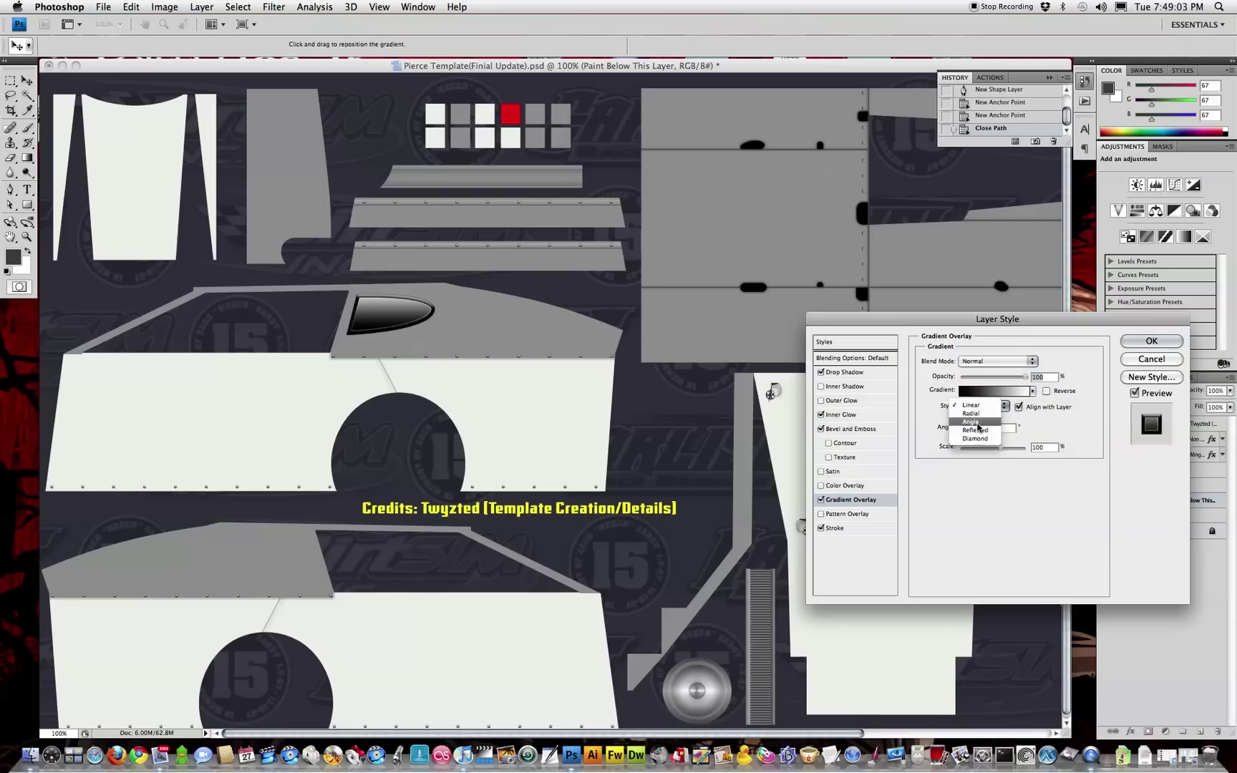
{"action": "left_click", "coordinate": [970, 405]}
{"action": "left_click", "coordinate": [1006, 360]}
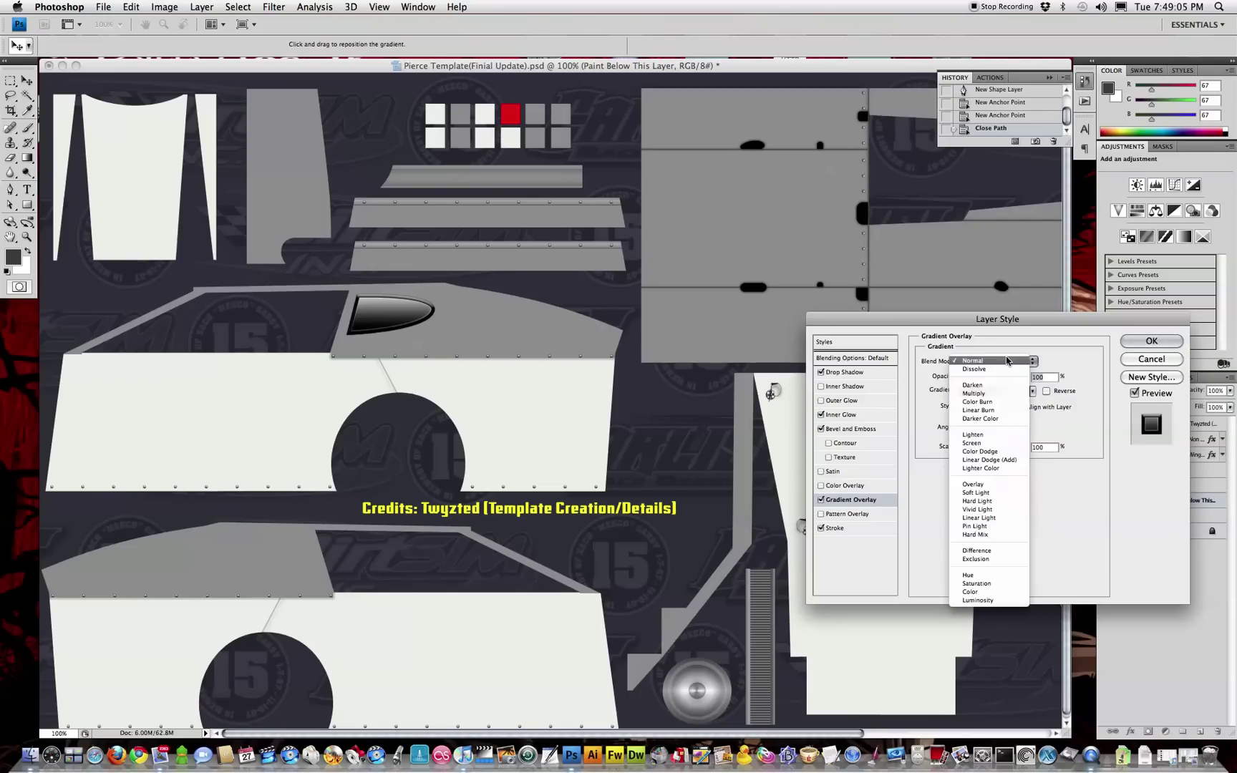
{"action": "left_click", "coordinate": [977, 485]}
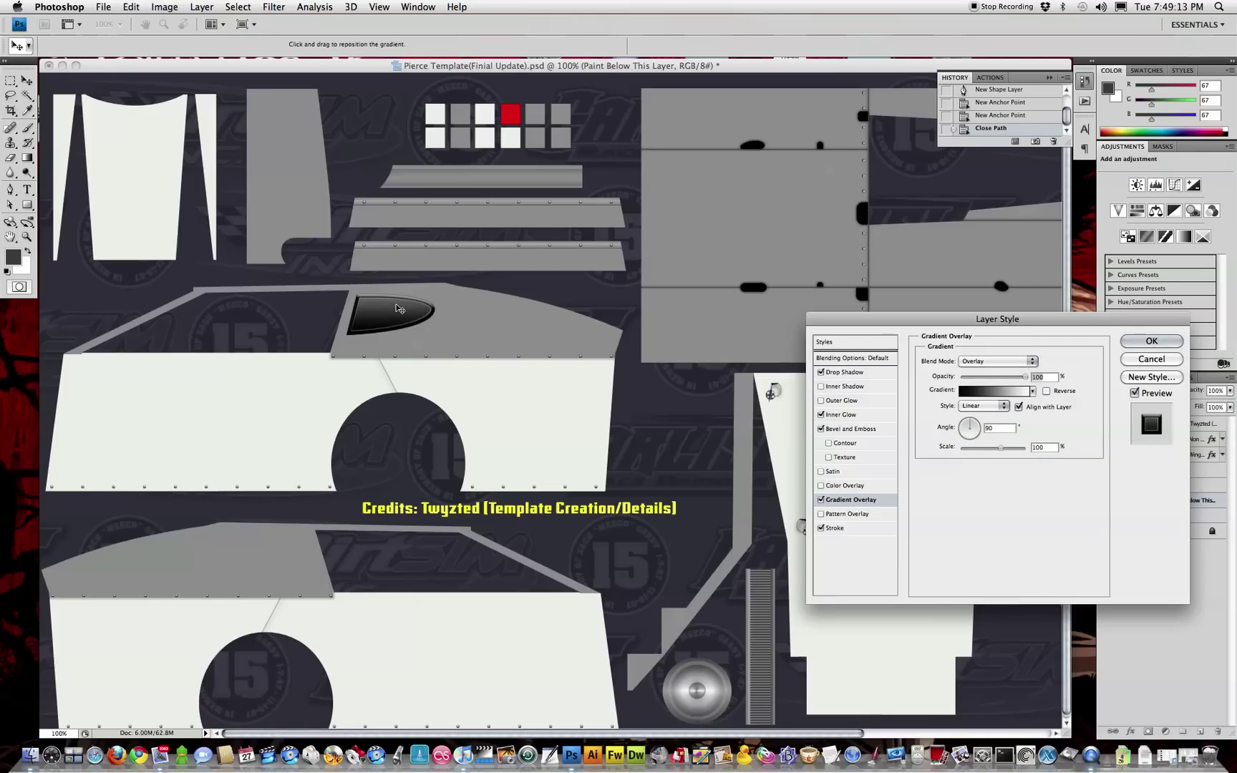
Step: Shift the gradient's shine within the window, leaving Satin off after trying it
{"action": "mouse_move", "coordinate": [398, 308]}
{"action": "left_mouse_down"}
{"action": "mouse_move", "coordinate": [337, 319]}
{"action": "mouse_move", "coordinate": [387, 315]}
{"action": "left_mouse_up"}
{"action": "left_click", "coordinate": [821, 471]}
{"action": "left_click", "coordinate": [822, 472]}
{"action": "left_click", "coordinate": [822, 472]}
{"action": "left_click", "coordinate": [822, 471]}
Step: Add a Streaks Pattern Overlay to the window and fade it to about 18% opacity
{"action": "left_click", "coordinate": [821, 514]}
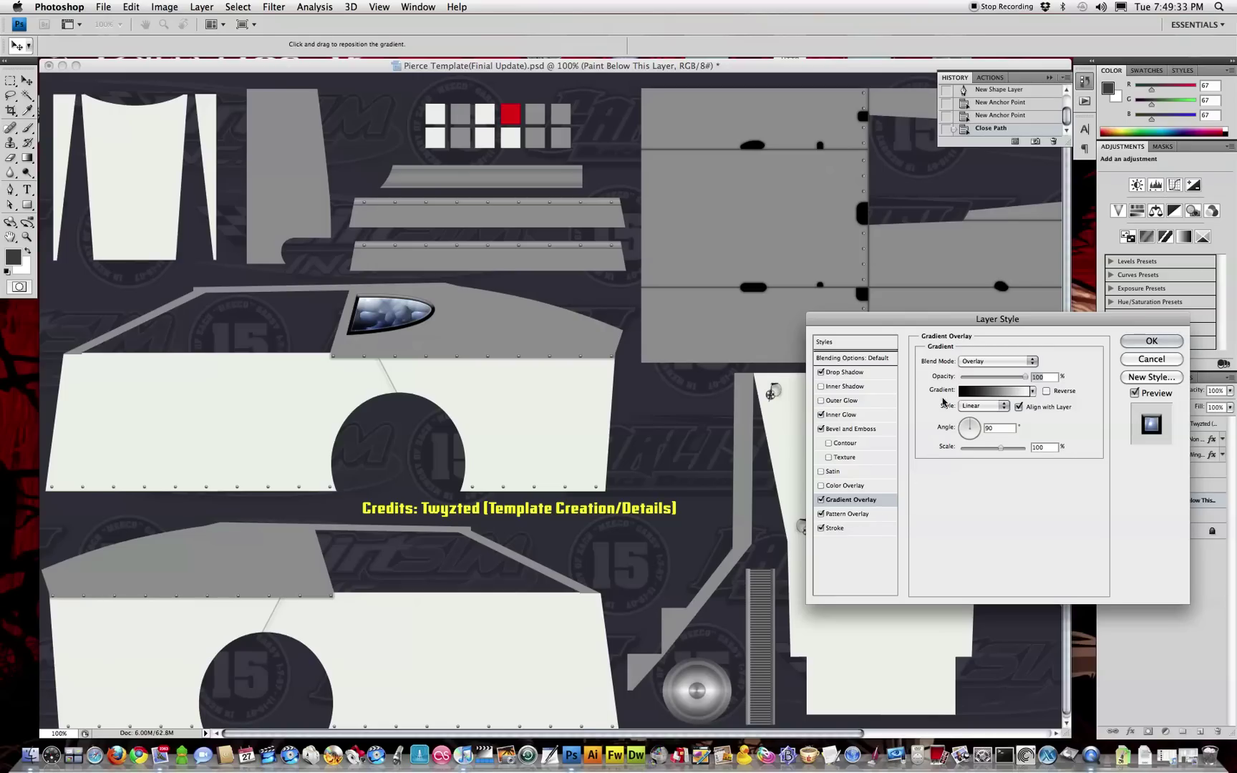
{"action": "left_click", "coordinate": [845, 515]}
{"action": "left_click", "coordinate": [1000, 417]}
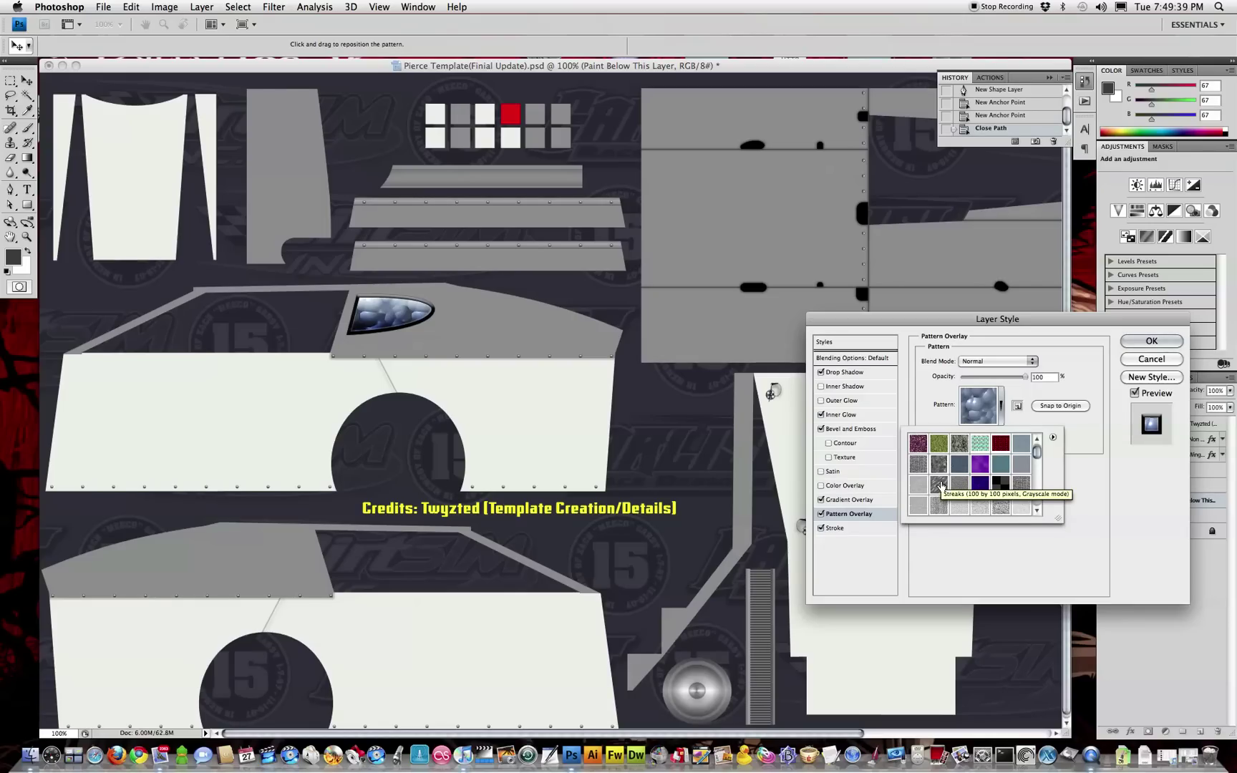
{"action": "left_click", "coordinate": [939, 485]}
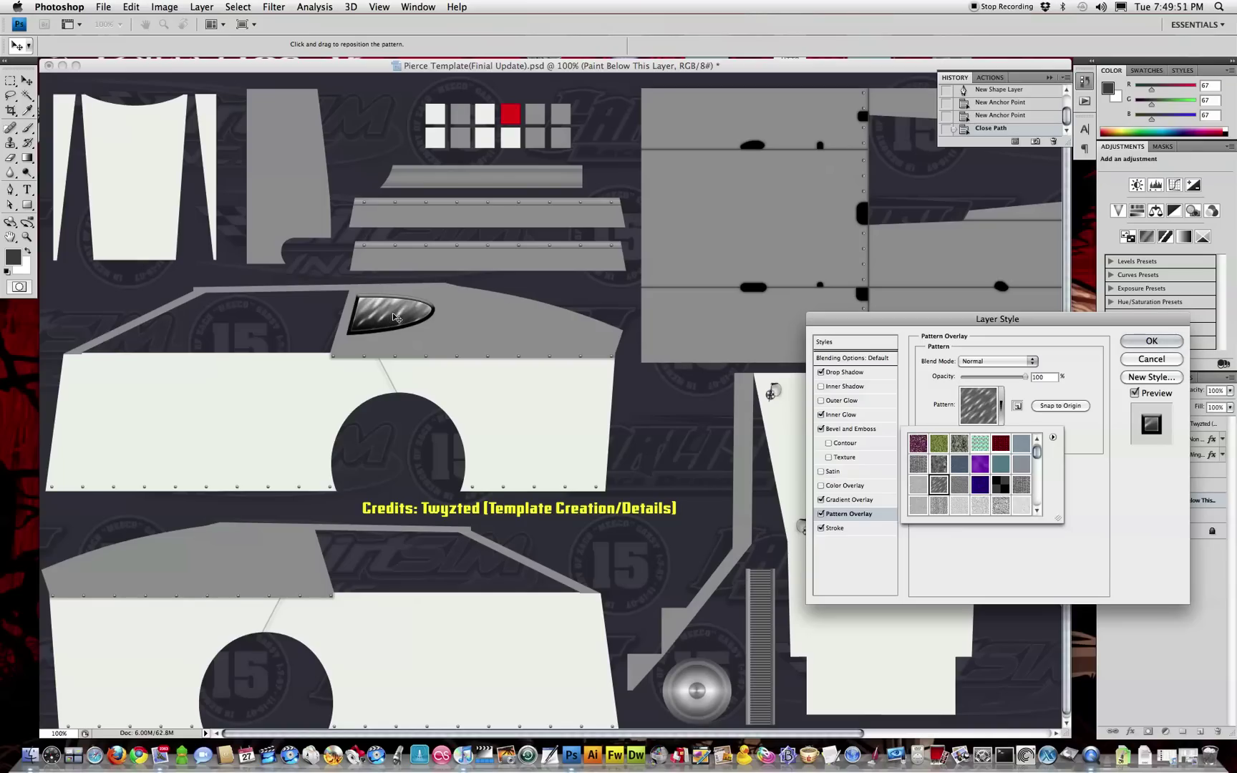
{"action": "left_click", "coordinate": [1036, 377]}
{"action": "left_click_drag", "start_coordinate": [1028, 379], "coordinate": [972, 384]}
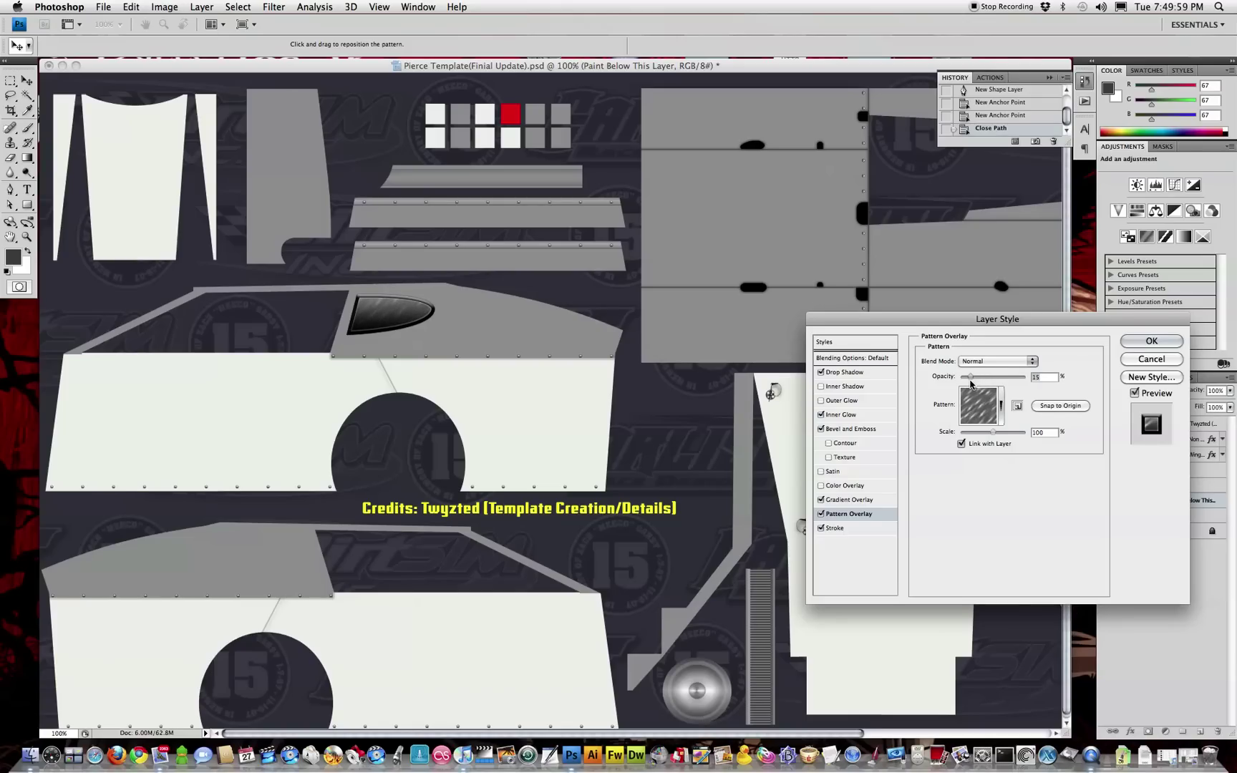
{"action": "left_click_drag", "start_coordinate": [969, 383], "coordinate": [972, 383]}
Step: Apply the layer style with OK to keep all the window's effects
{"action": "left_click", "coordinate": [1150, 341]}
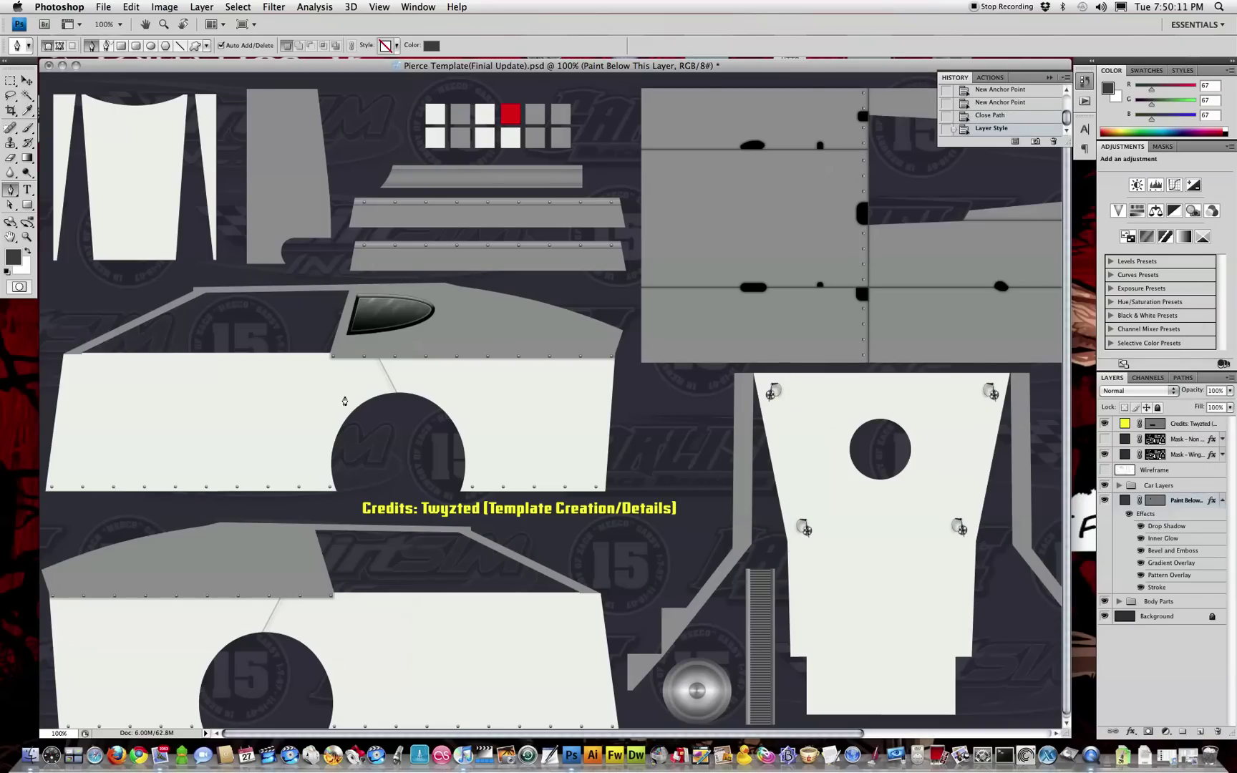